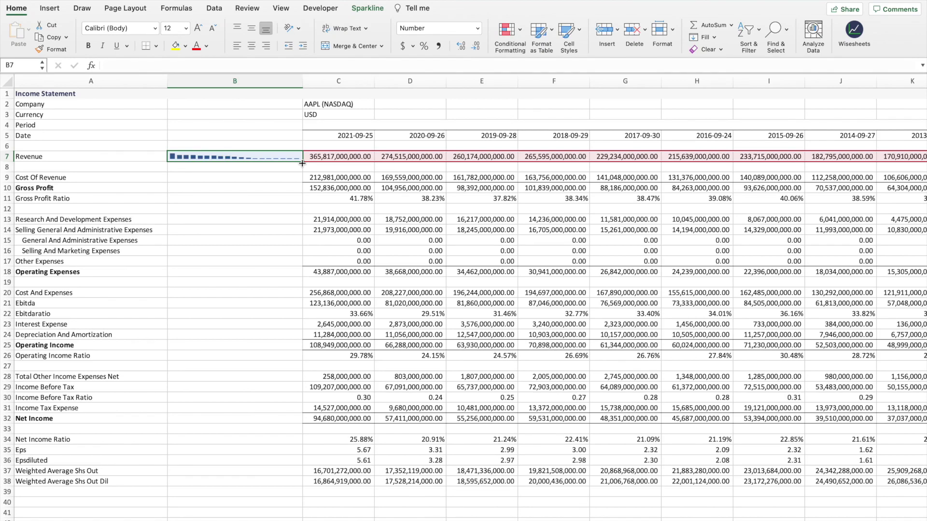
Step: Fill the B7 revenue sparkline down column B through row 32
{"action": "left_click_drag", "start_coordinate": [303, 163], "coordinate": [279, 422]}
{"action": "left_click", "coordinate": [244, 457]}
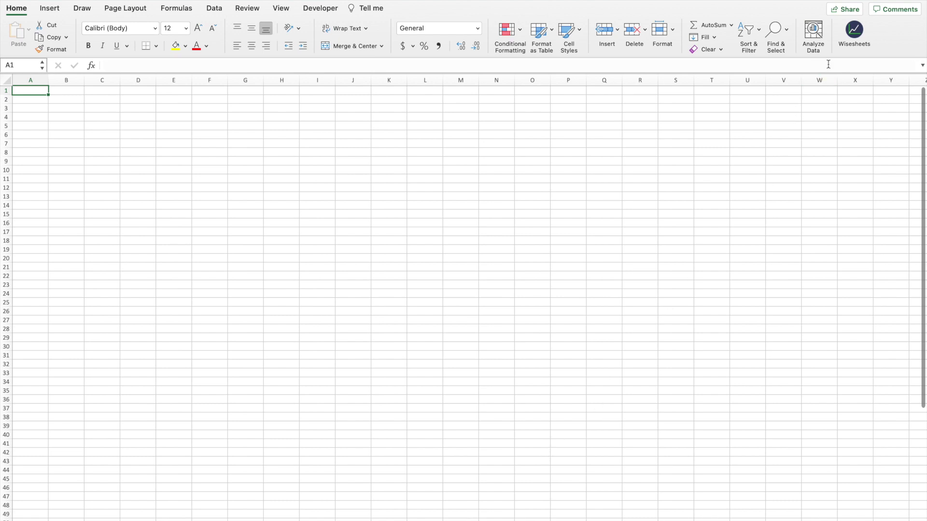
Step: Import Apple Inc. (AAPL) annual Standardized Financials into the workbook using Wisesheets
{"action": "left_click", "coordinate": [854, 31]}
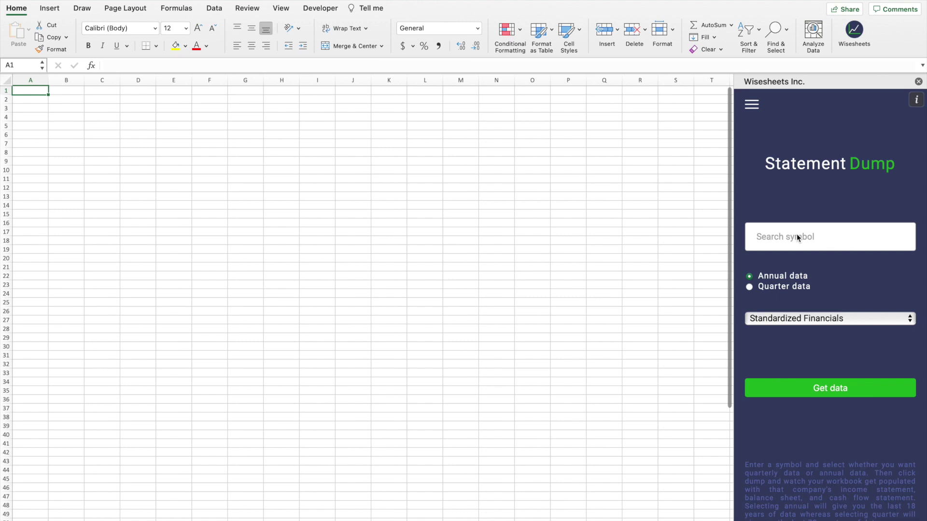
{"action": "type", "text": "aaple"}
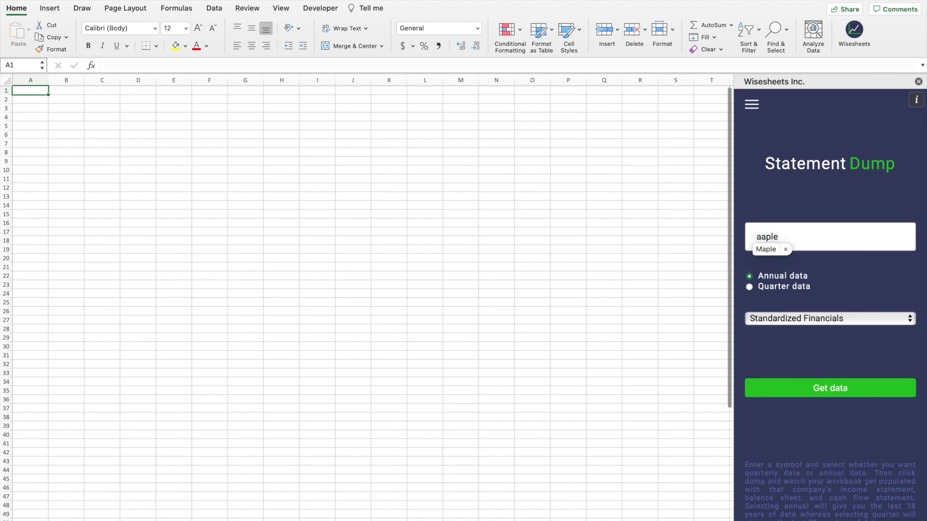
{"action": "key", "text": "BackSpace"}
{"action": "left_click", "coordinate": [824, 261]}
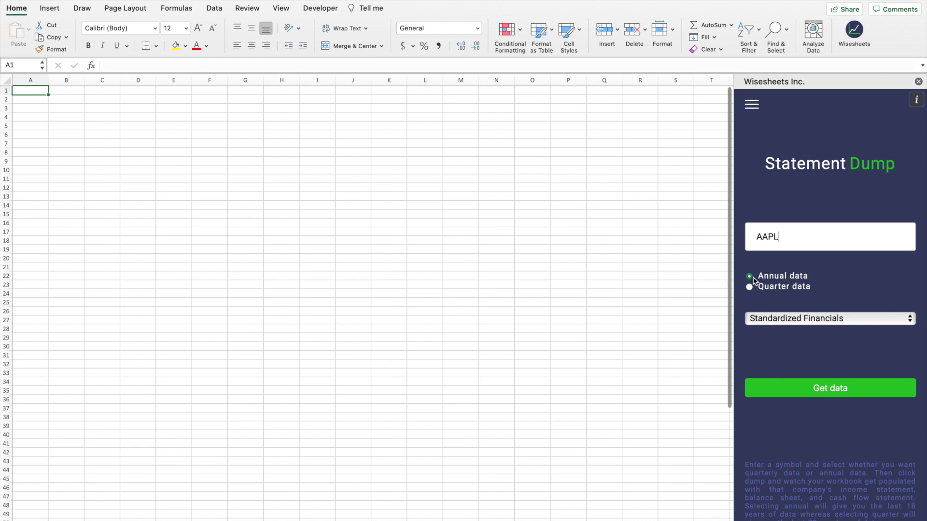
{"action": "left_click", "coordinate": [787, 320]}
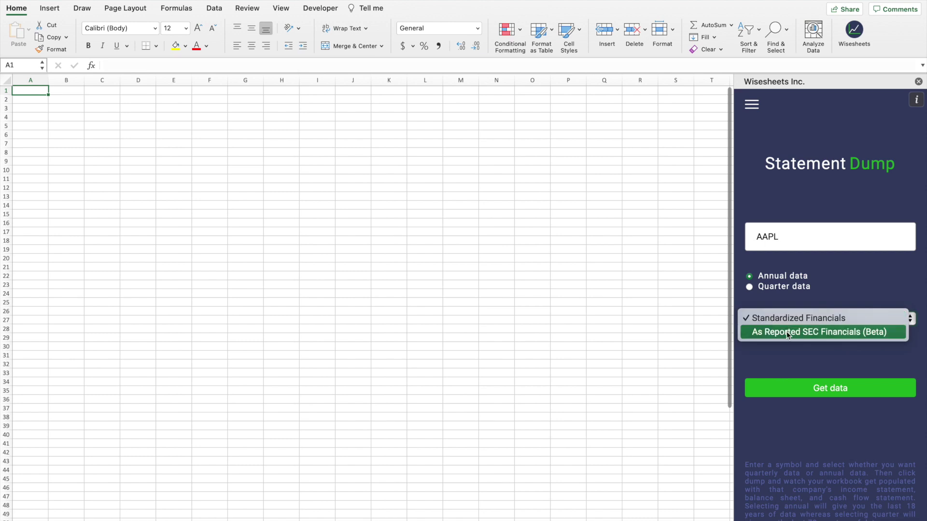
{"action": "left_click", "coordinate": [824, 311]}
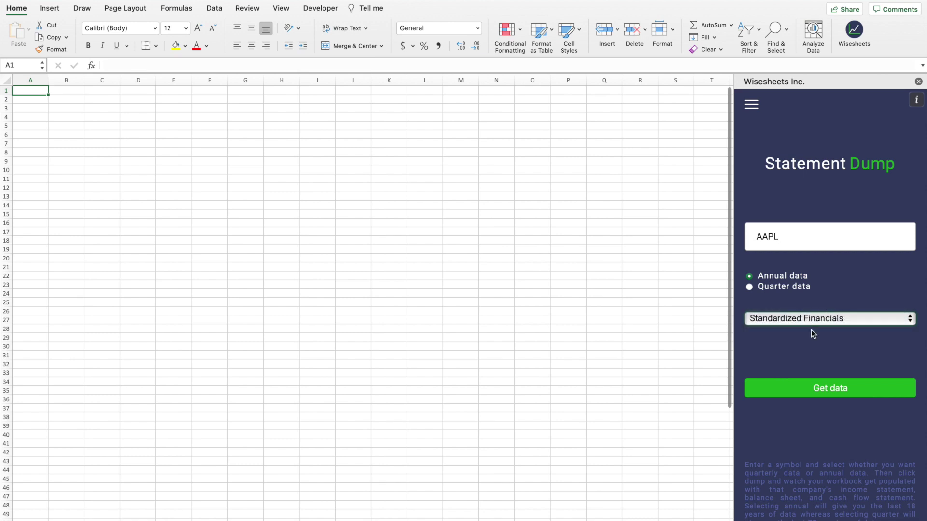
{"action": "left_click", "coordinate": [794, 387]}
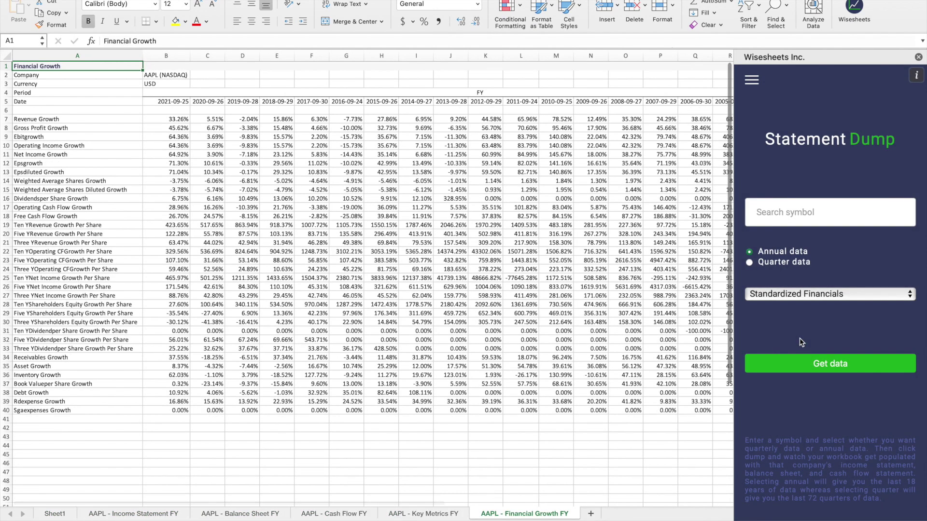
Step: Browse the AAPL Income Statement, Balance Sheet, Cash Flow, Key Metrics and Financial Growth sheets
{"action": "left_click", "coordinate": [140, 514]}
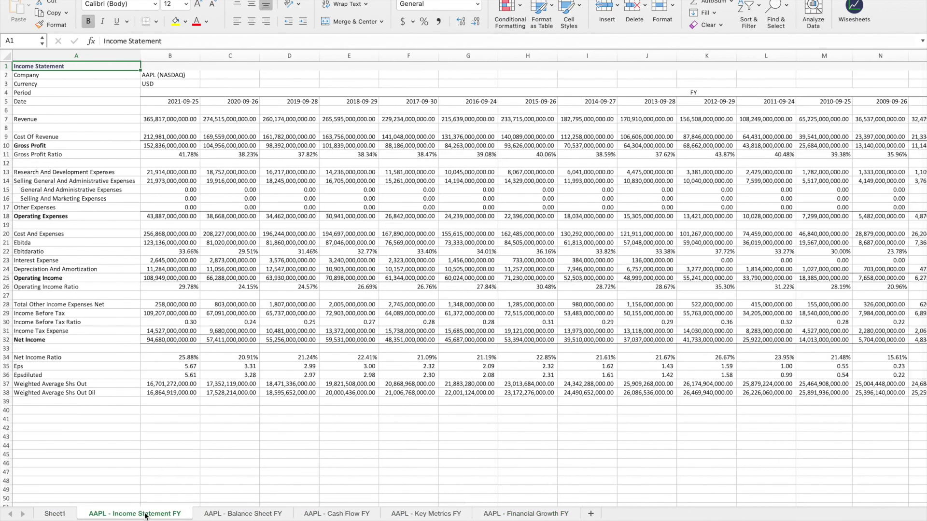
{"action": "left_click", "coordinate": [240, 515]}
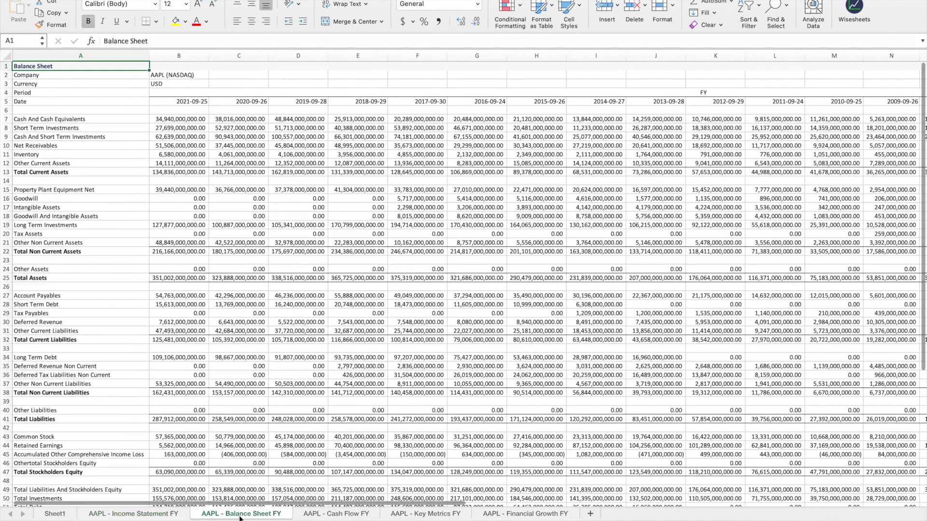
{"action": "left_click", "coordinate": [335, 513]}
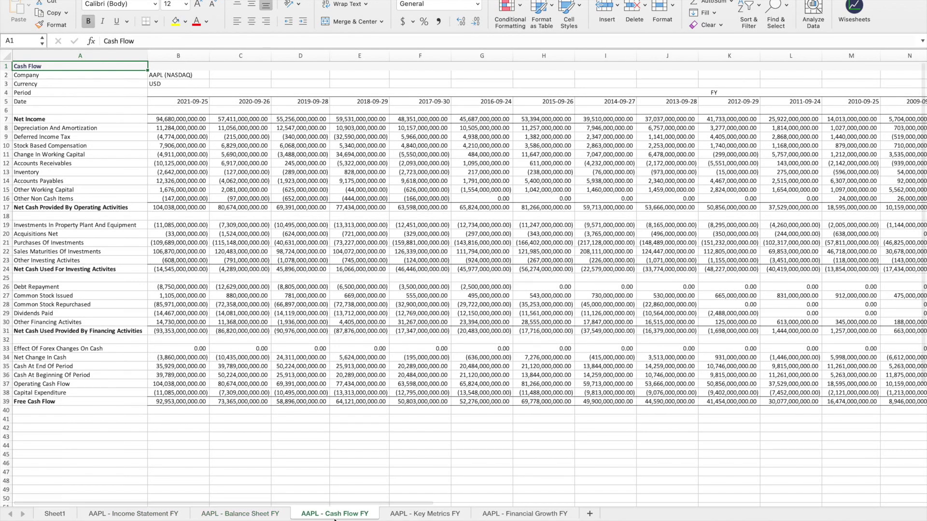
{"action": "left_click", "coordinate": [417, 516]}
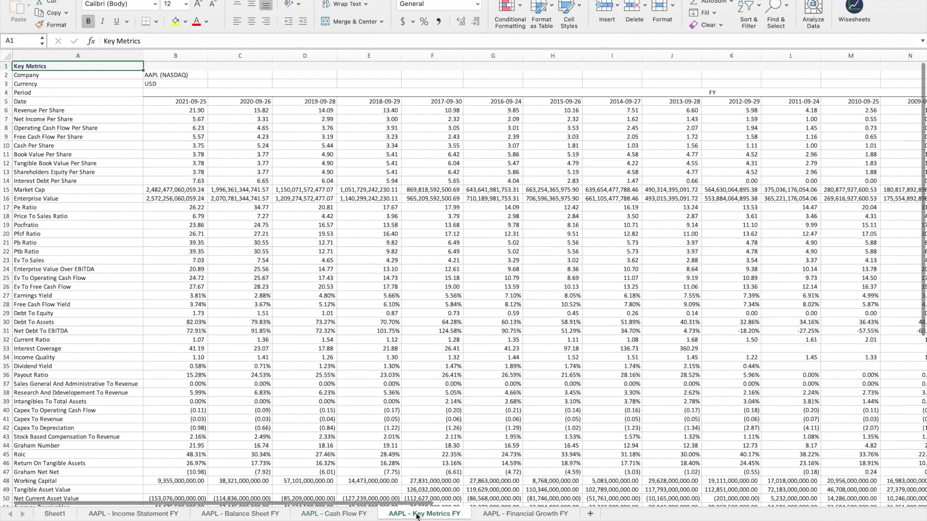
{"action": "scroll", "coordinate": [342, 375], "scroll_direction": "down", "scroll_amount": 6}
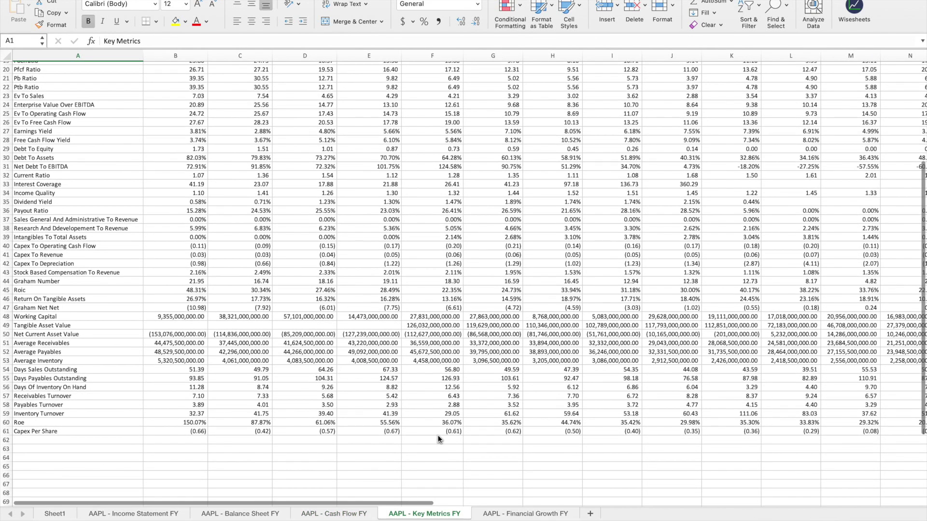
{"action": "left_click", "coordinate": [538, 515]}
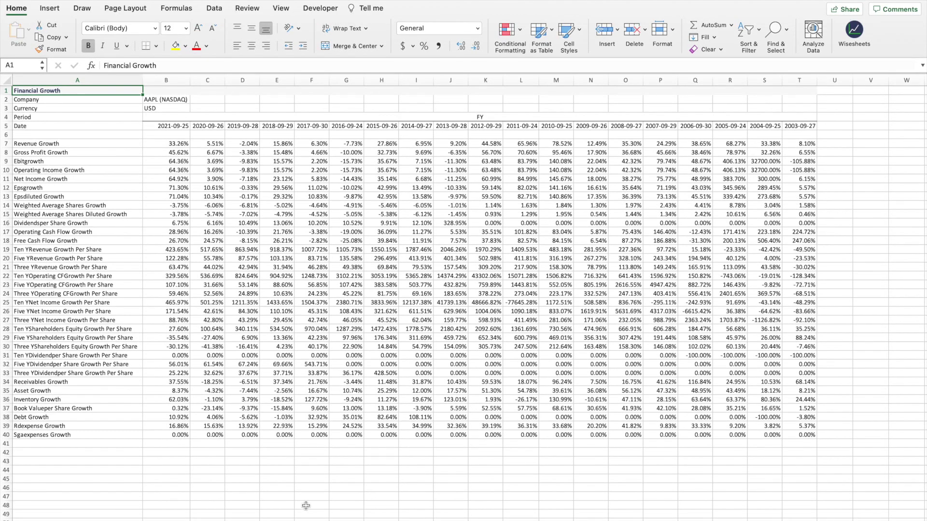
{"action": "key", "text": "ctrl+Page_Up"}
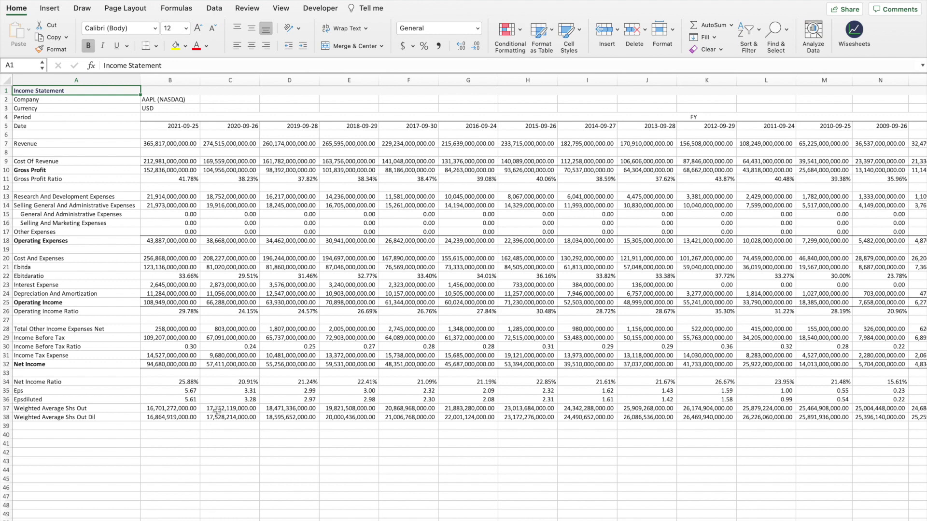
Step: Insert an empty column B beside the row labels
{"action": "left_click", "coordinate": [180, 81]}
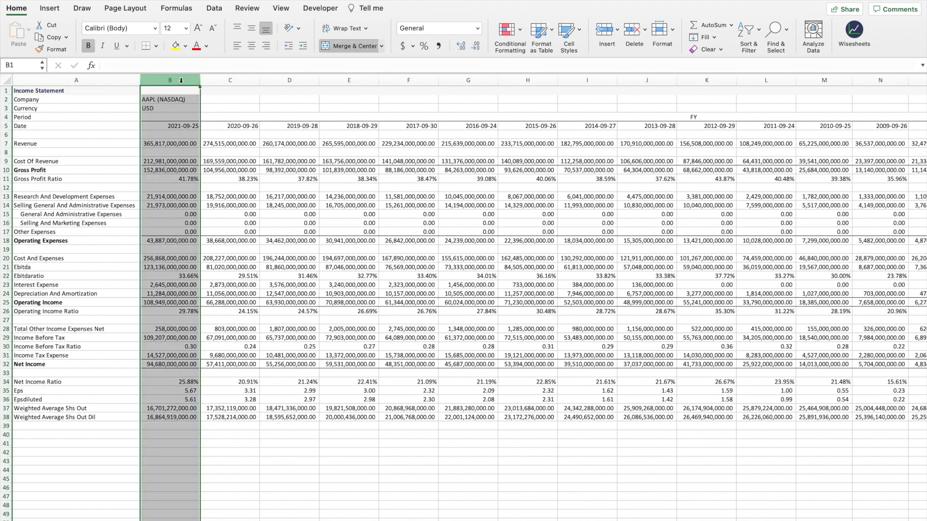
{"action": "right_click", "coordinate": [181, 81]}
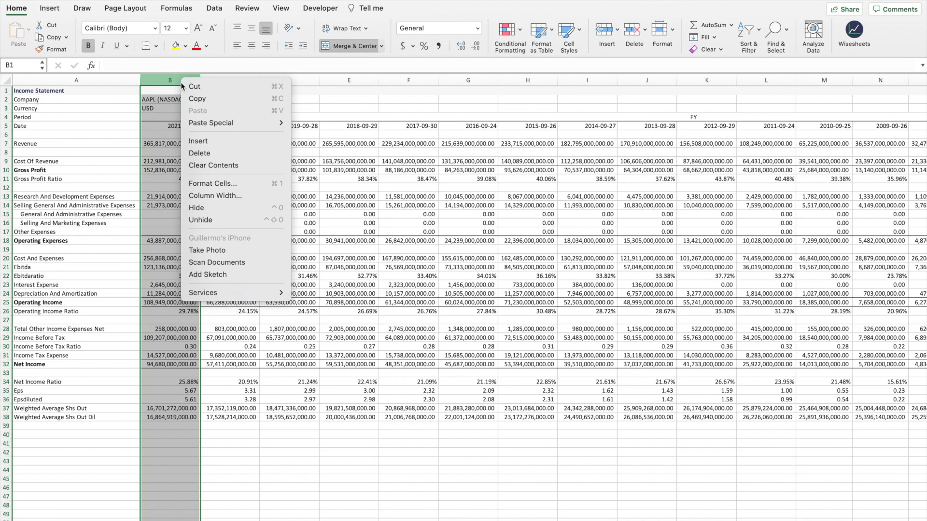
{"action": "left_click", "coordinate": [205, 140]}
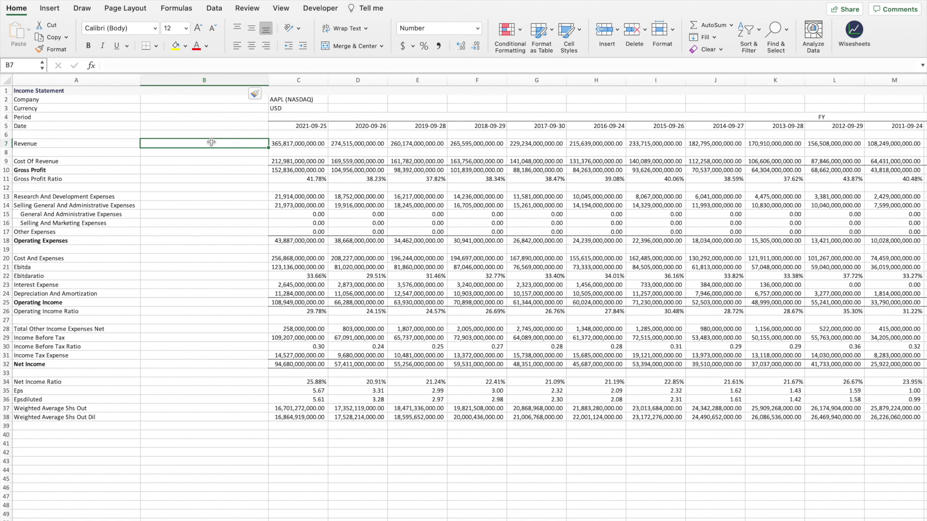
Step: Add a column sparkline in B7 charting revenue from C7:U7
{"action": "scroll", "coordinate": [212, 142], "scroll_direction": "up", "scroll_amount": 2}
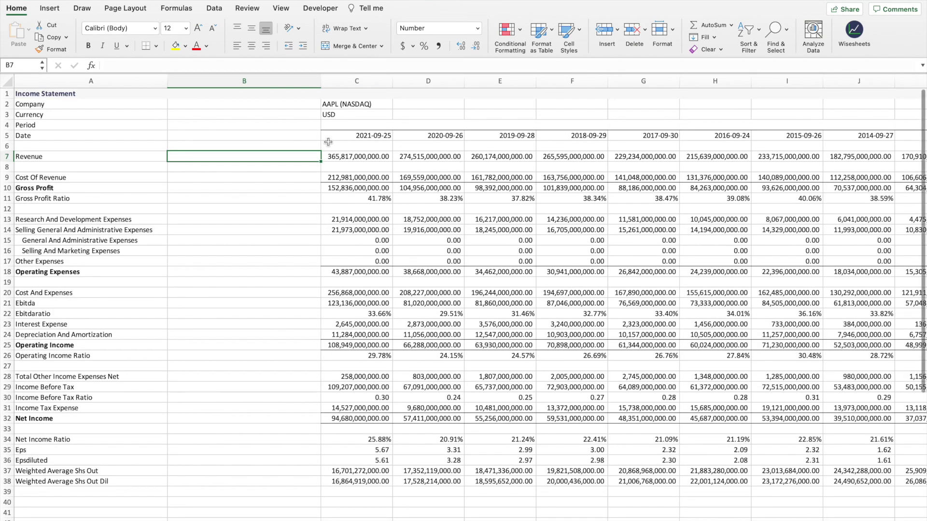
{"action": "left_click", "coordinate": [57, 10]}
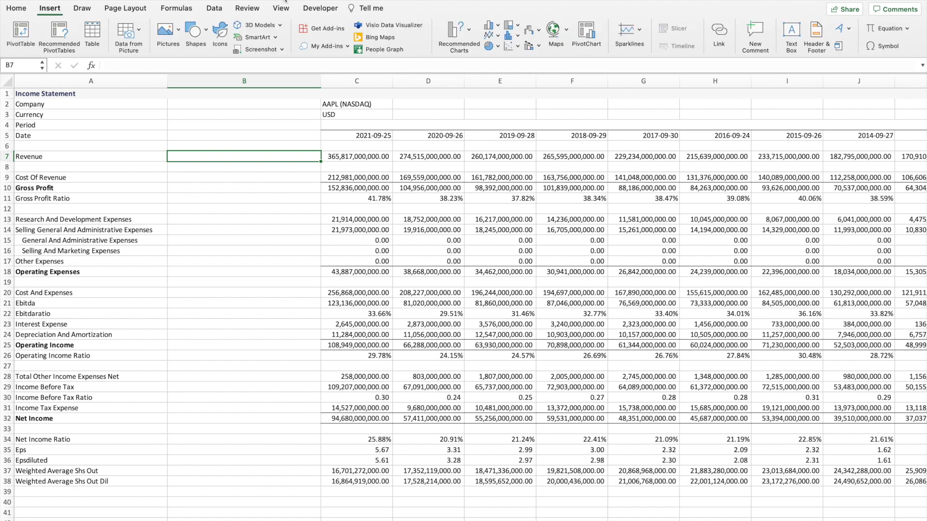
{"action": "left_click", "coordinate": [632, 34]}
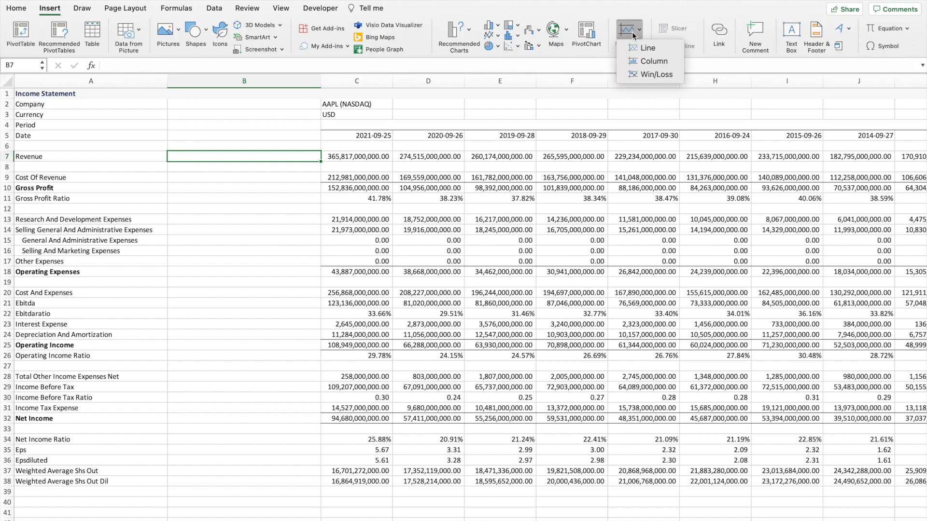
{"action": "left_click", "coordinate": [646, 62]}
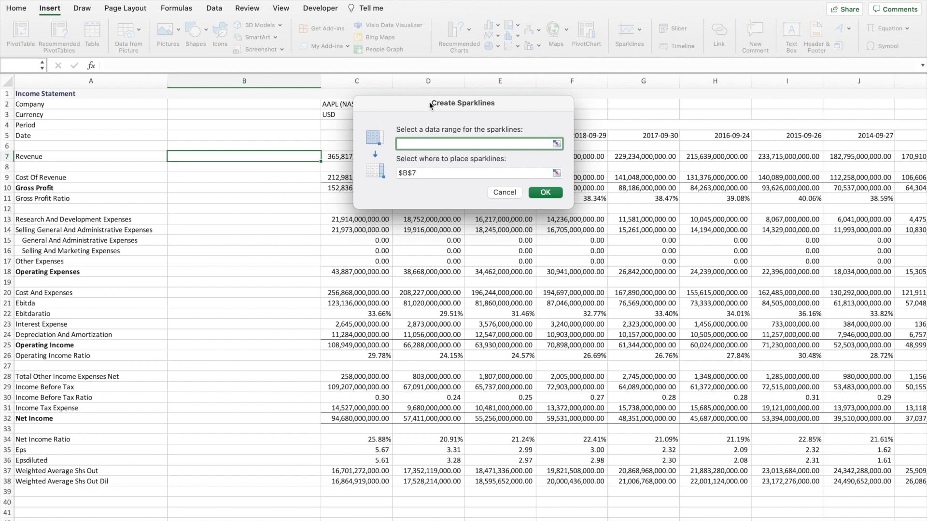
{"action": "left_click", "coordinate": [338, 157]}
{"action": "key", "text": "ctrl+shift+Right"}
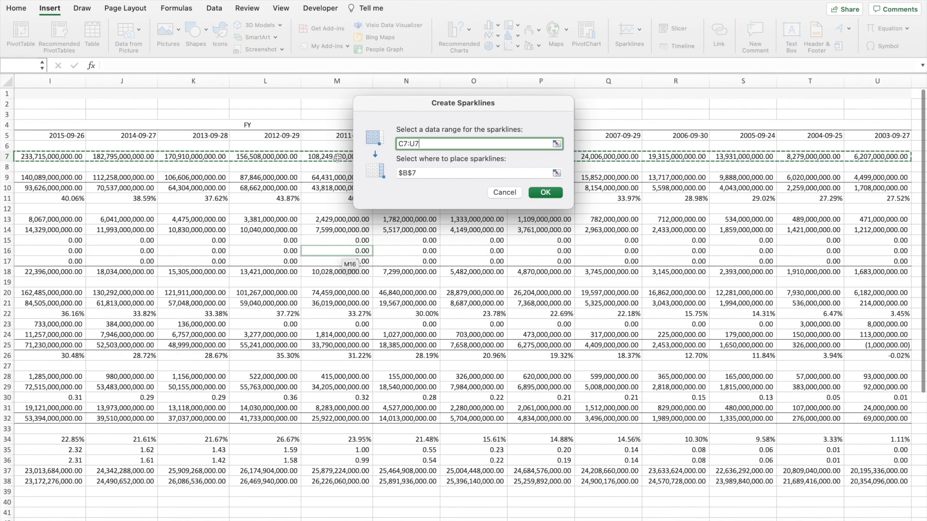
{"action": "left_click", "coordinate": [545, 193]}
{"action": "scroll", "coordinate": [450, 463], "scroll_direction": "left", "scroll_amount": 10}
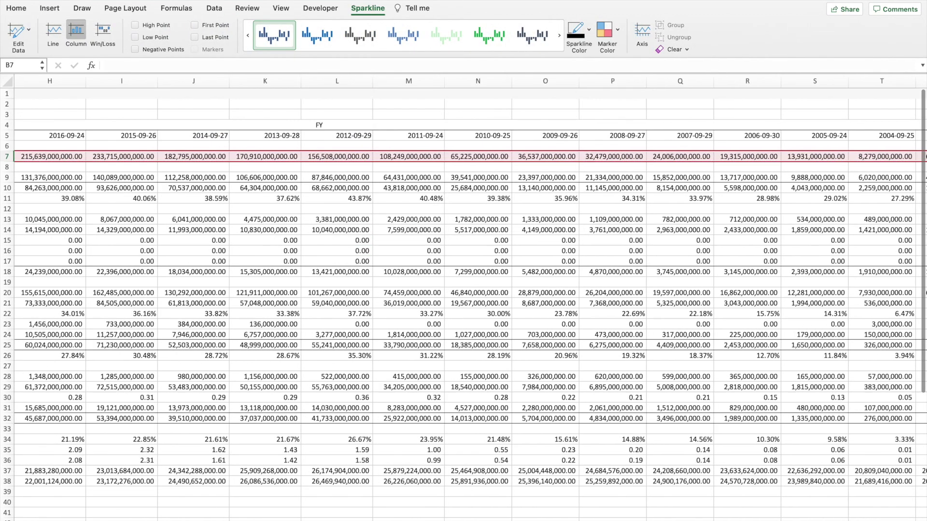
Step: Narrow column B, fill the sparkline down to B32, and select labels A7:A32
{"action": "left_click", "coordinate": [243, 302]}
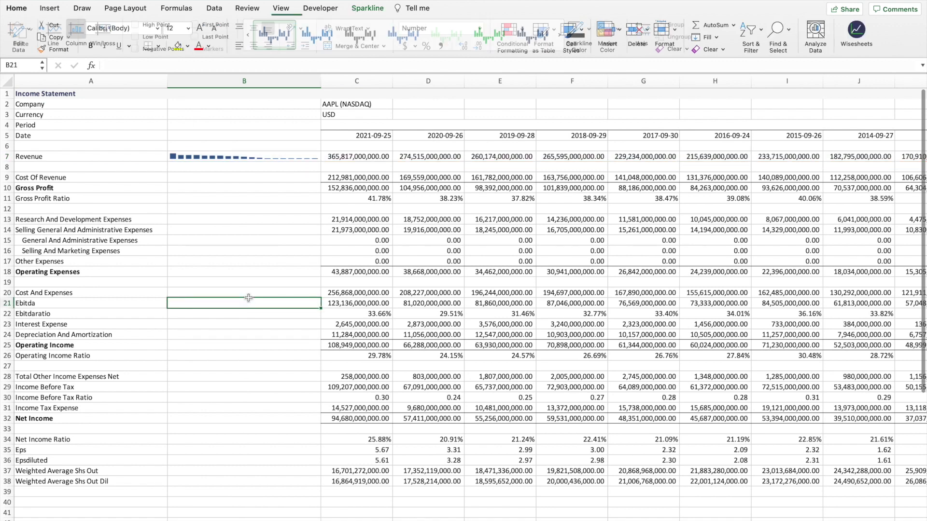
{"action": "left_click_drag", "start_coordinate": [321, 81], "coordinate": [303, 82]}
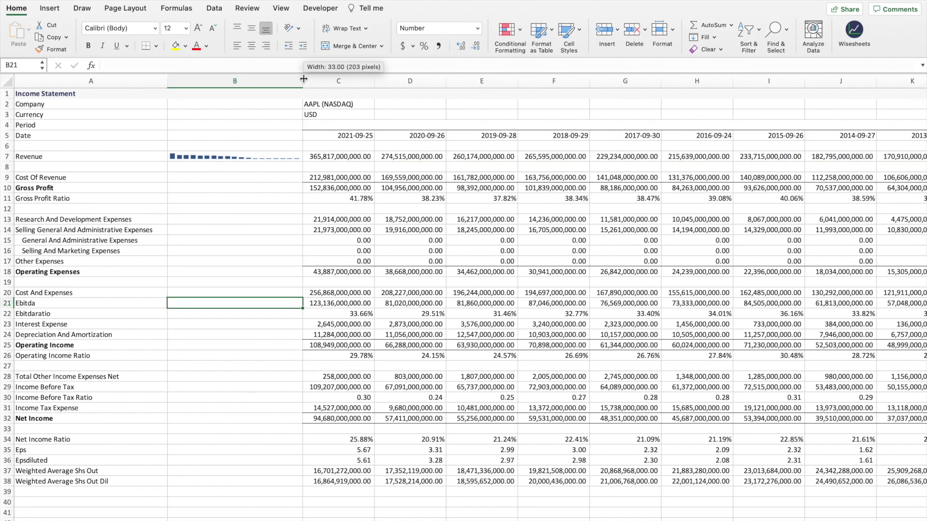
{"action": "left_click", "coordinate": [274, 157]}
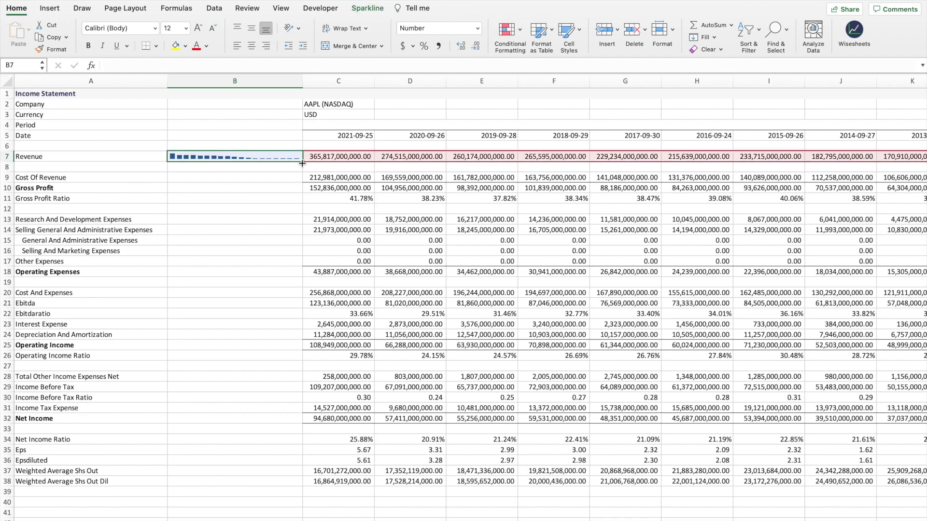
{"action": "left_click_drag", "start_coordinate": [302, 163], "coordinate": [280, 424]}
{"action": "left_click", "coordinate": [245, 457]}
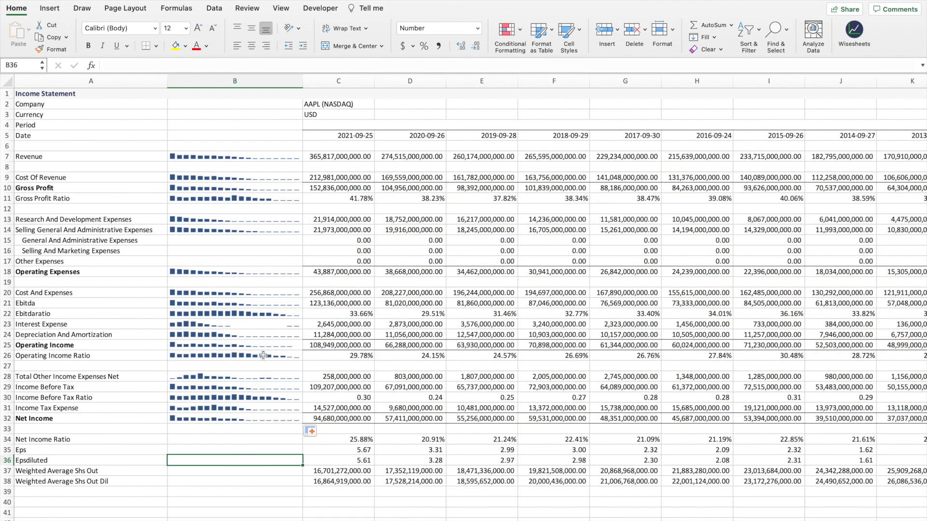
{"action": "left_click_drag", "start_coordinate": [84, 156], "coordinate": [54, 420]}
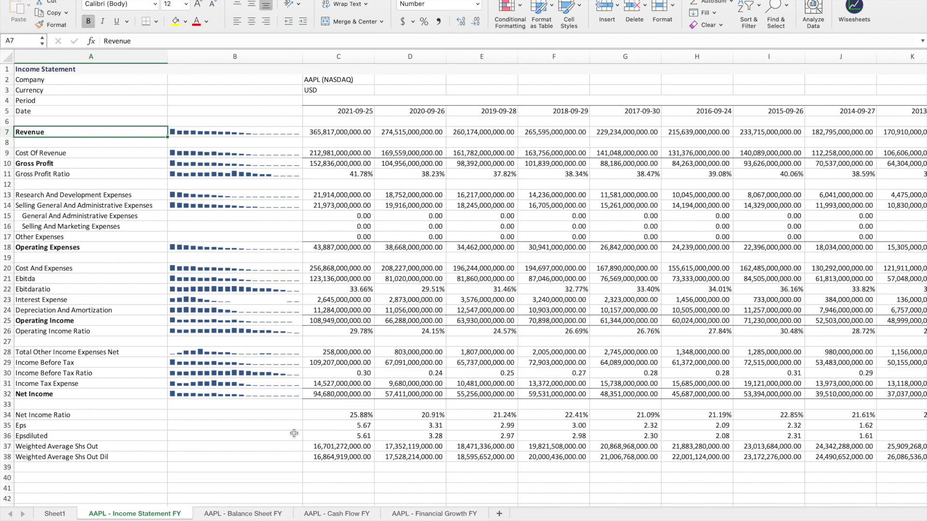
{"action": "left_click", "coordinate": [254, 514]}
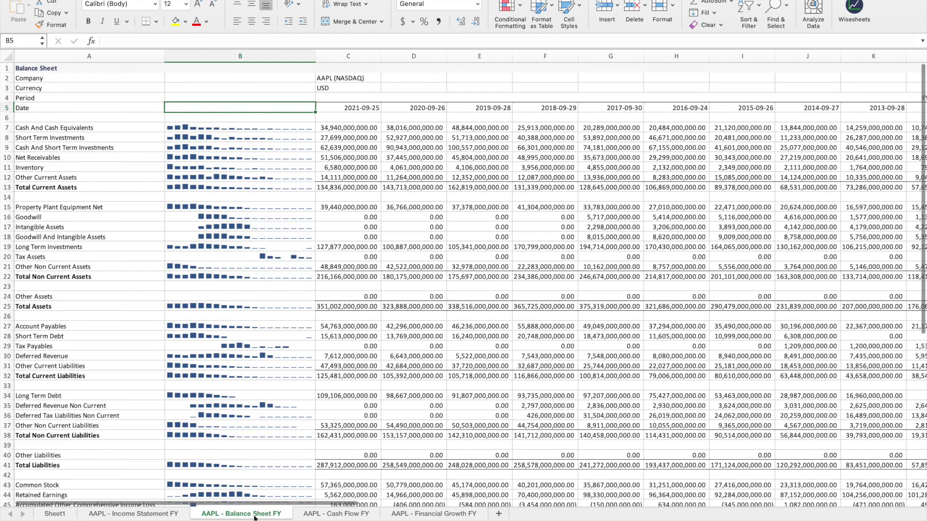
{"action": "scroll", "coordinate": [255, 444], "scroll_direction": "down", "scroll_amount": 5}
{"action": "scroll", "coordinate": [255, 445], "scroll_direction": "down", "scroll_amount": 4}
{"action": "scroll", "coordinate": [255, 445], "scroll_direction": "up", "scroll_amount": 6}
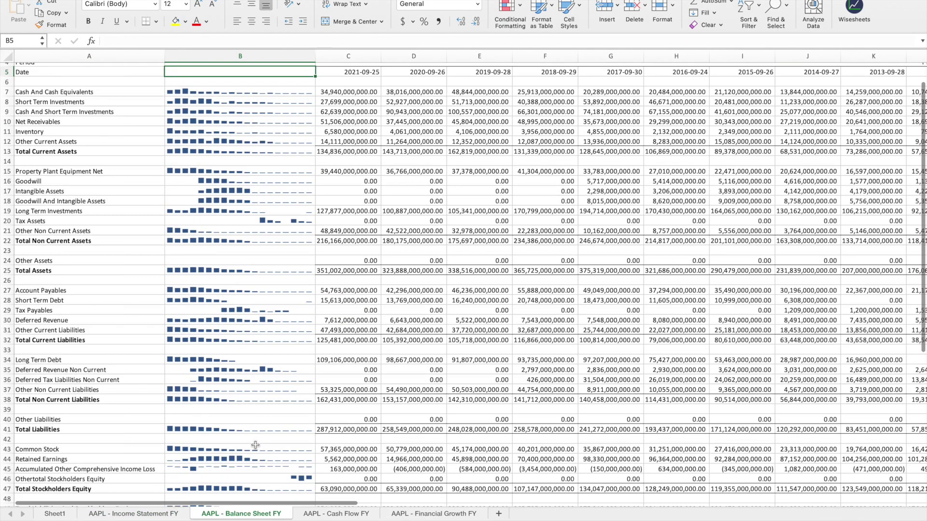
{"action": "left_click", "coordinate": [350, 515]}
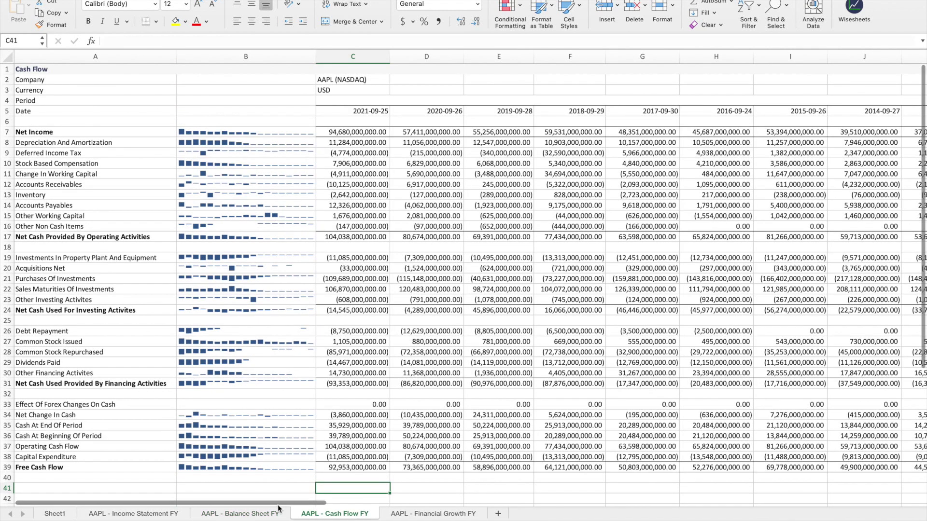
{"action": "left_click", "coordinate": [140, 517]}
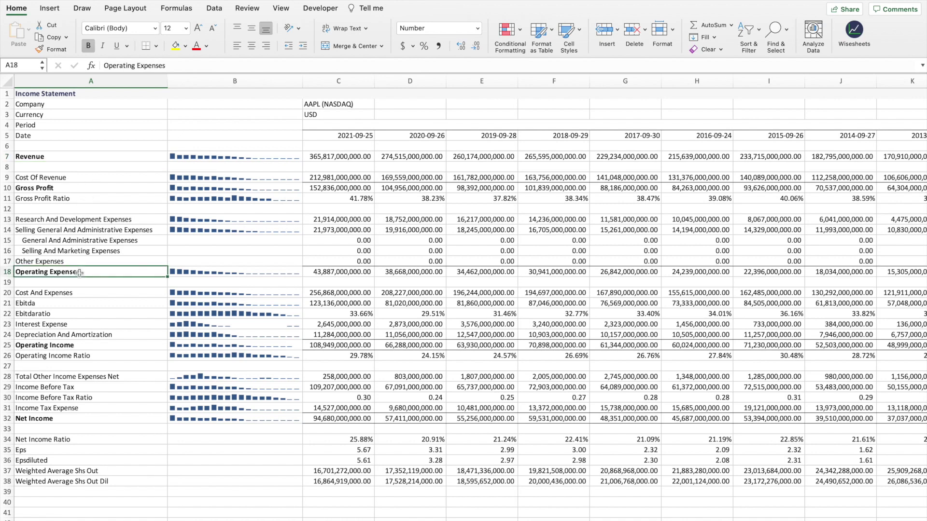
Step: Inspect the Operating Income and Net Income rows and their sparkline group
{"action": "left_click", "coordinate": [81, 346]}
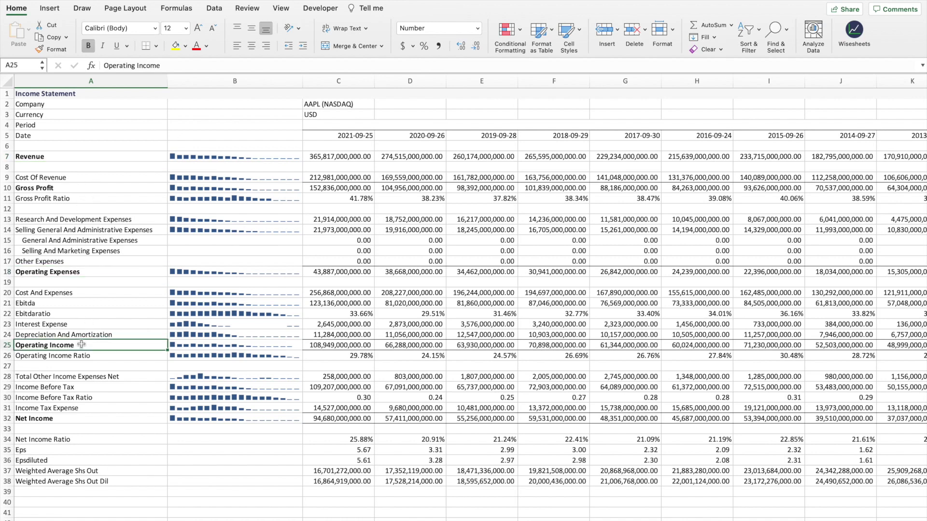
{"action": "left_click", "coordinate": [60, 422]}
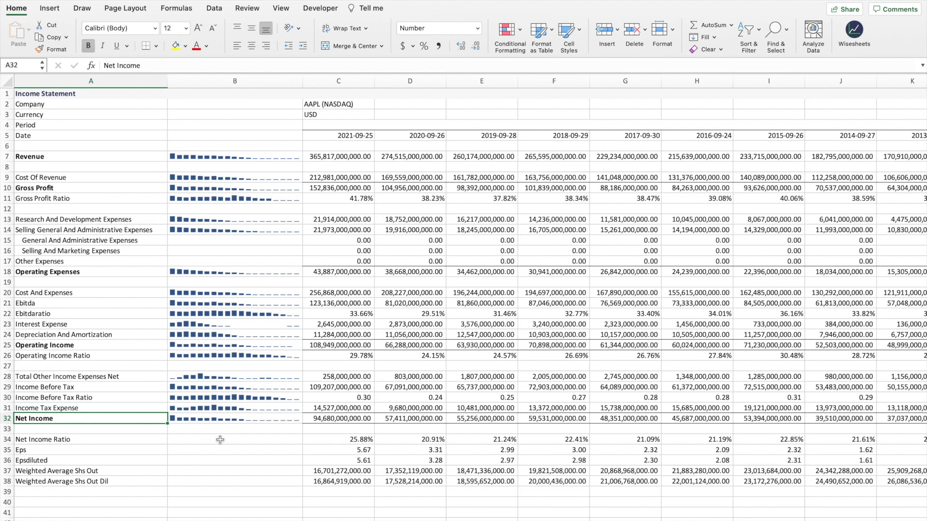
{"action": "left_click", "coordinate": [247, 419]}
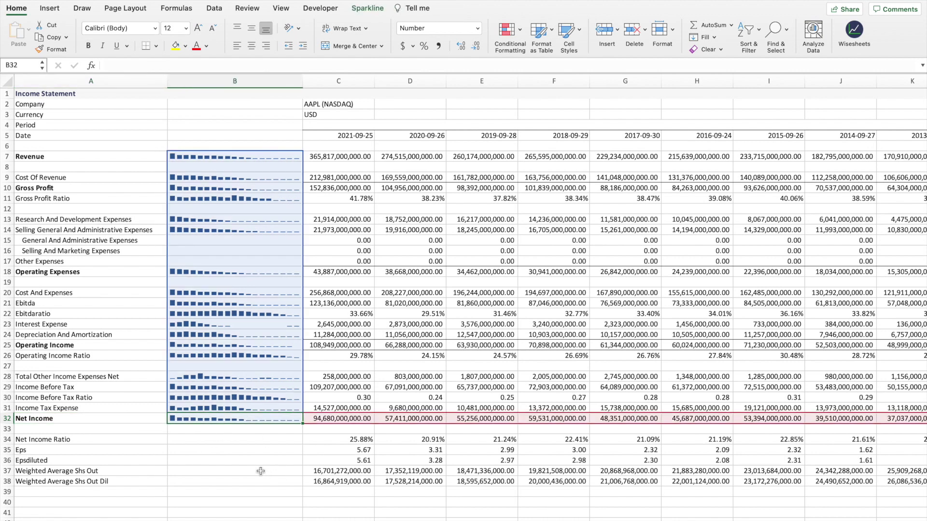
{"action": "left_click", "coordinate": [97, 419]}
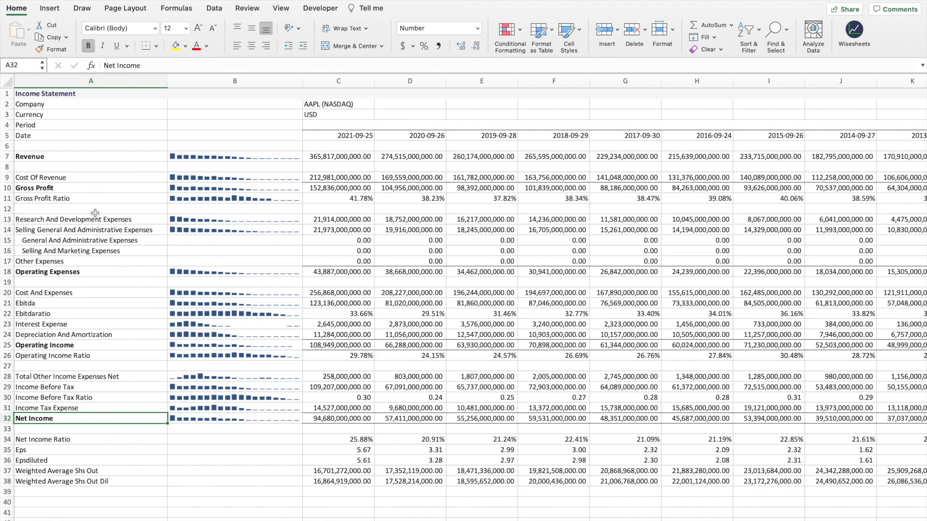
{"action": "left_click", "coordinate": [203, 516]}
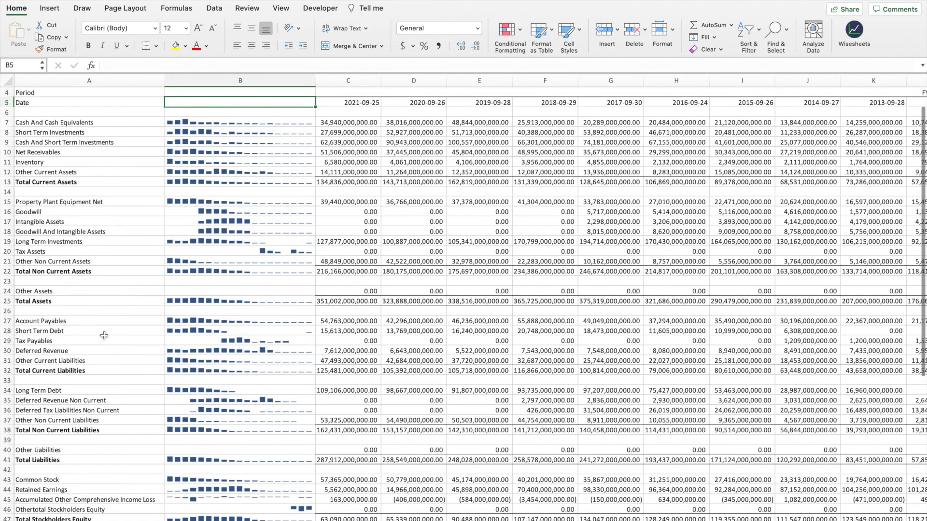
{"action": "scroll", "coordinate": [104, 335], "scroll_direction": "up", "scroll_amount": 3}
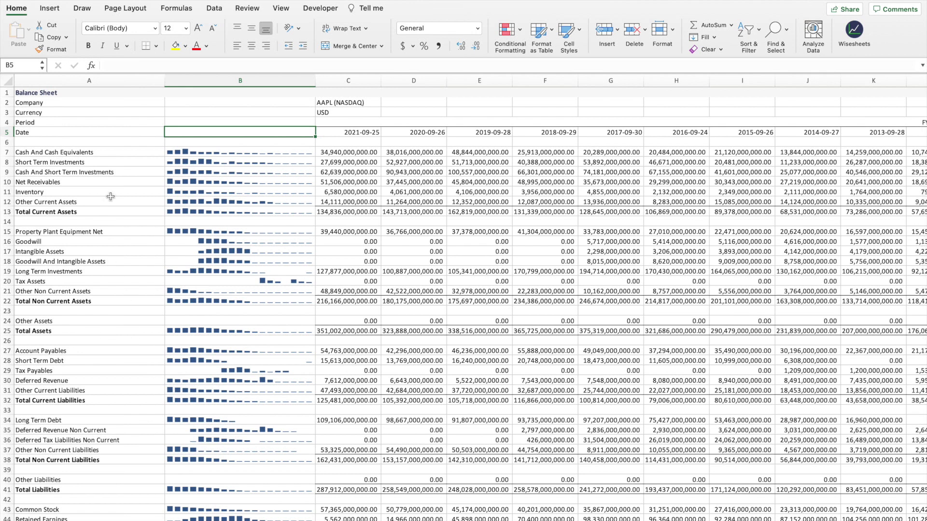
{"action": "scroll", "coordinate": [111, 196], "scroll_direction": "down", "scroll_amount": 6}
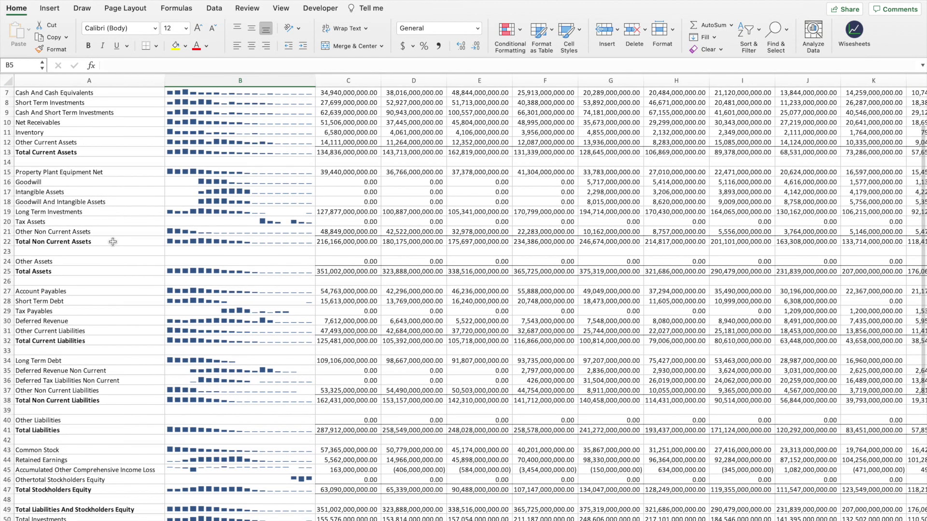
{"action": "scroll", "coordinate": [112, 242], "scroll_direction": "down", "scroll_amount": 6}
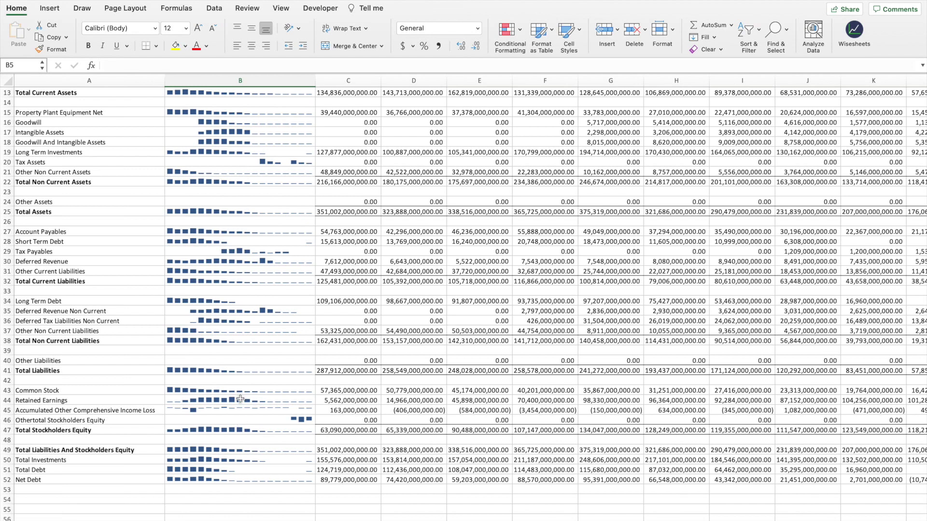
{"action": "scroll", "coordinate": [241, 398], "scroll_direction": "up", "scroll_amount": 5}
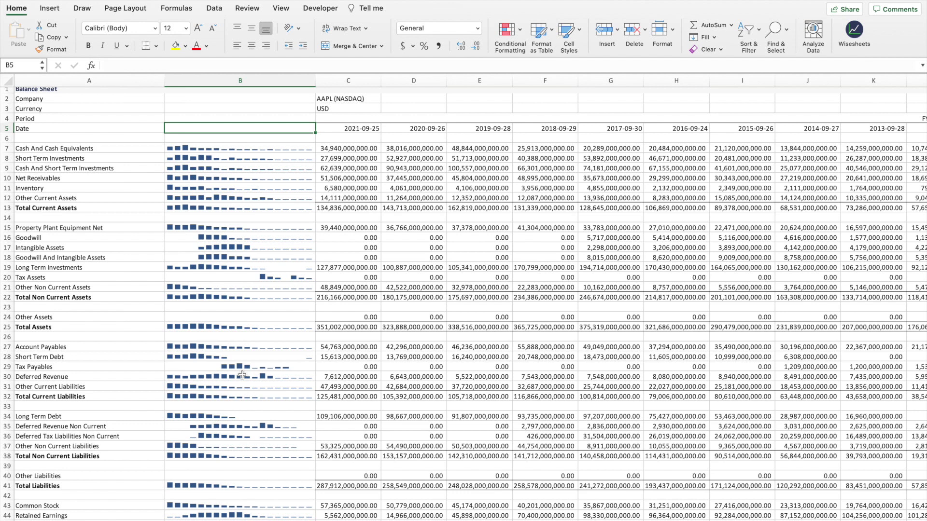
{"action": "scroll", "coordinate": [242, 375], "scroll_direction": "down", "scroll_amount": 4}
Step: On the Cash Flow sheet, select the line-item labels and inspect the Free Cash Flow sparkline
{"action": "key", "text": "ctrl+Page_Down"}
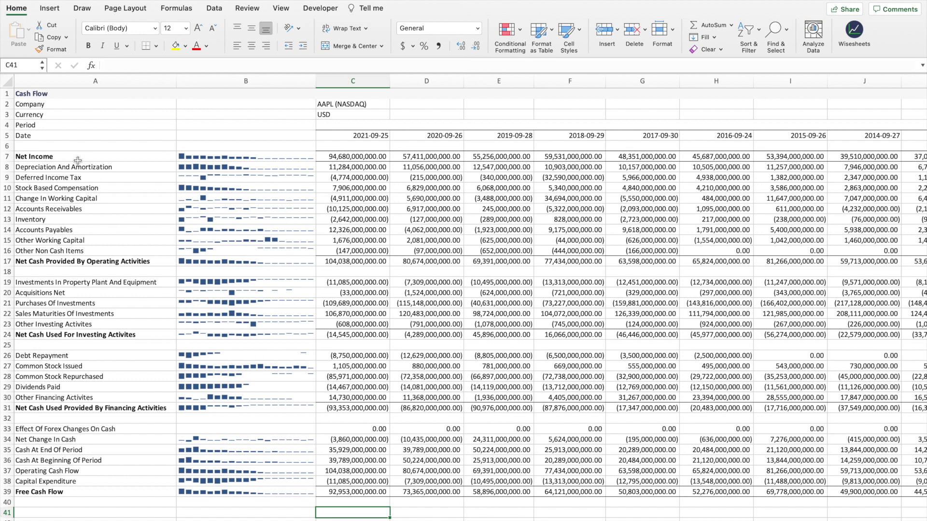
{"action": "left_click_drag", "start_coordinate": [77, 160], "coordinate": [90, 489]}
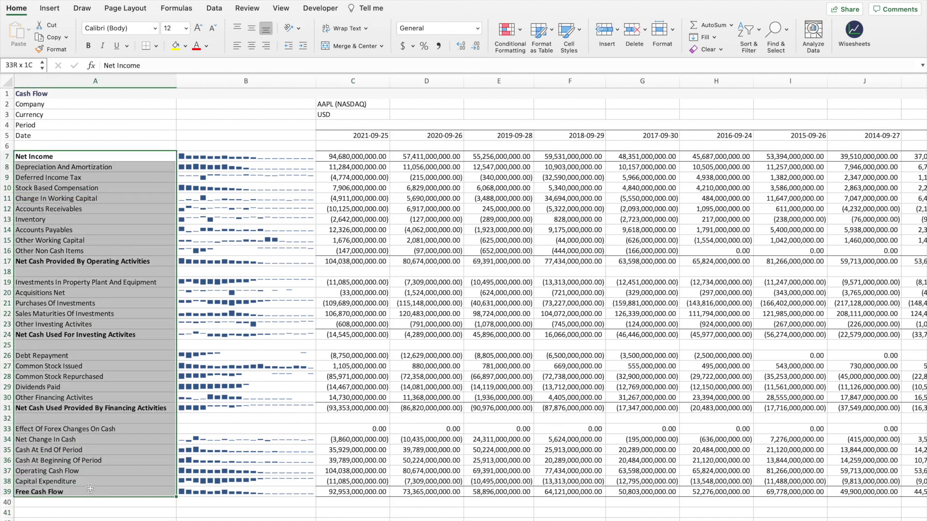
{"action": "left_click", "coordinate": [100, 510]}
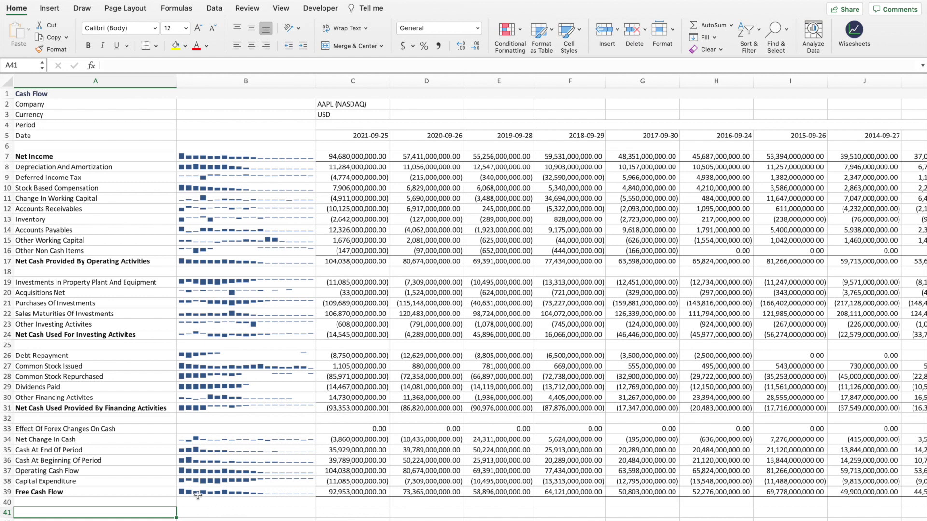
{"action": "key", "text": "Up"}
{"action": "key", "text": "Up"}
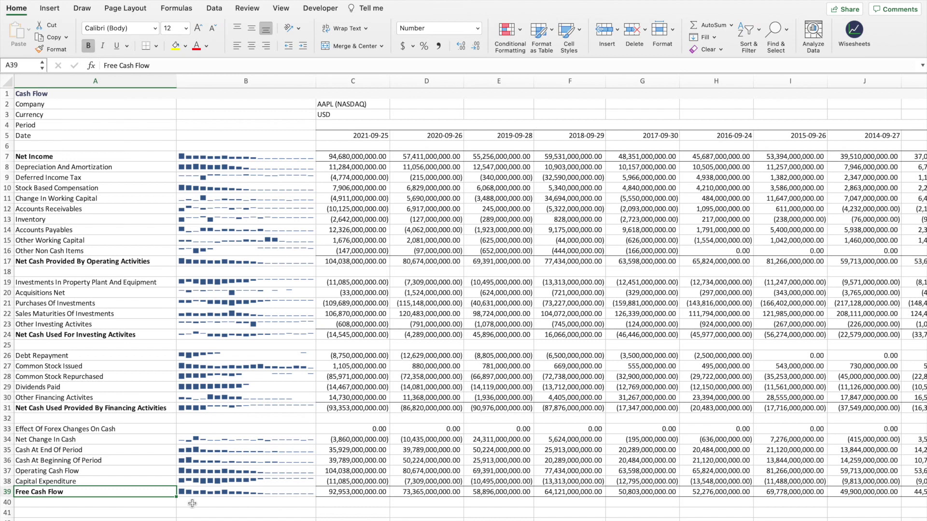
{"action": "key", "text": "Right"}
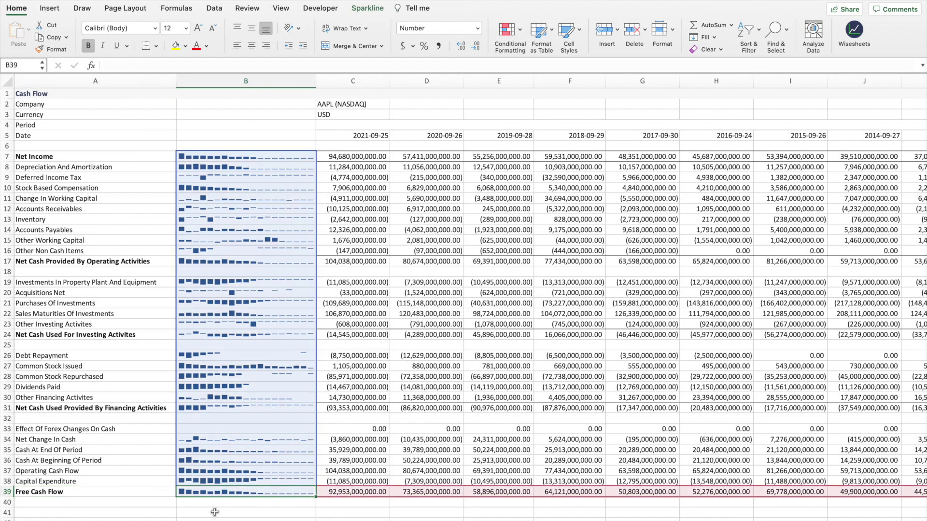
{"action": "left_click", "coordinate": [214, 512]}
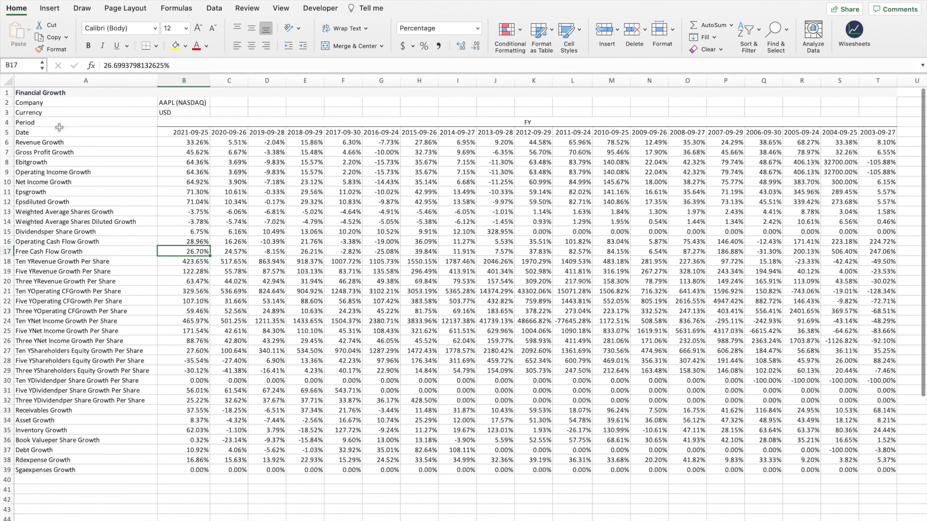
Step: Insert a line chart of growth rows A5:G17, then enlarge and move it over the table
{"action": "left_click_drag", "start_coordinate": [47, 132], "coordinate": [181, 214]}
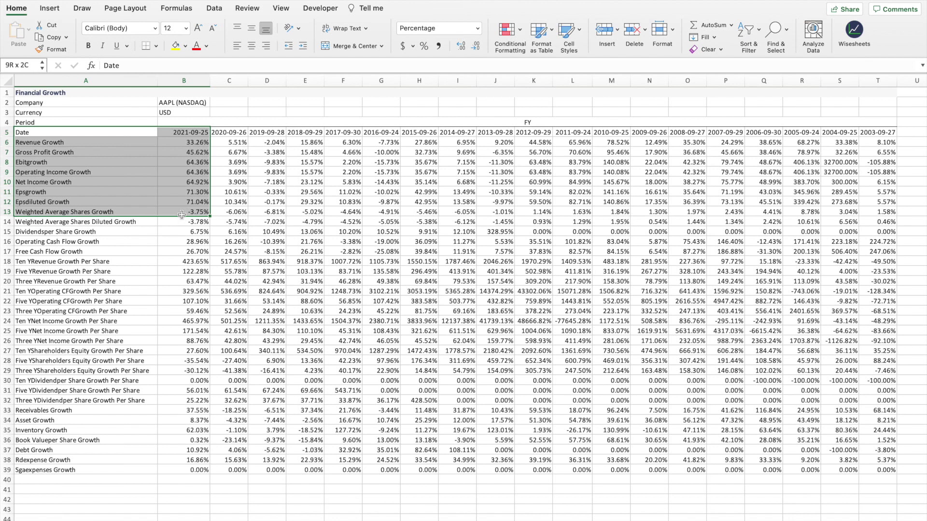
{"action": "left_click_drag", "start_coordinate": [181, 214], "coordinate": [374, 251]}
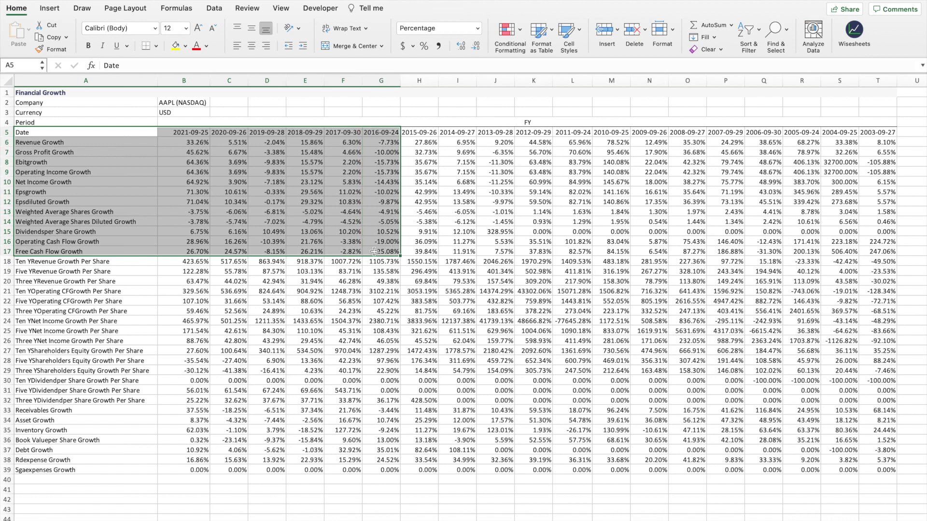
{"action": "left_click", "coordinate": [52, 9]}
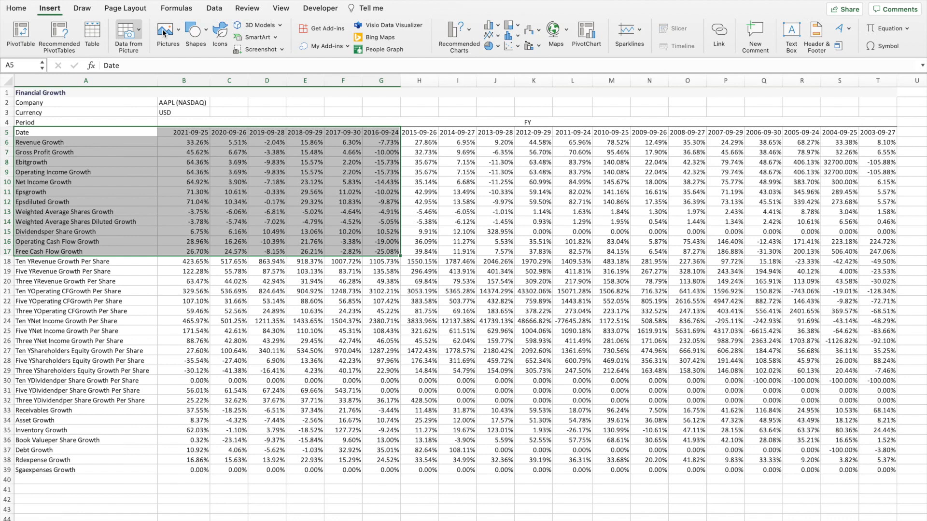
{"action": "left_click", "coordinate": [493, 38]}
{"action": "left_click", "coordinate": [507, 78]}
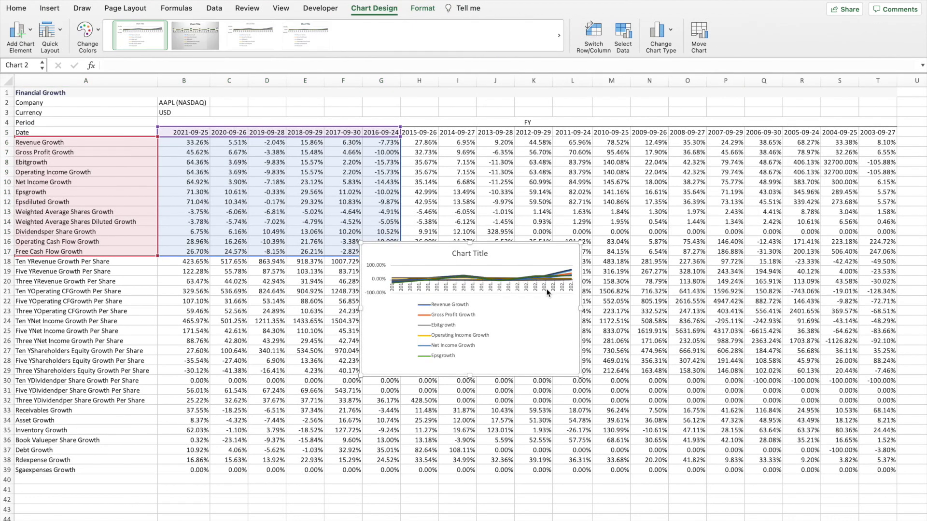
{"action": "left_click_drag", "start_coordinate": [580, 375], "coordinate": [762, 484]}
{"action": "left_click_drag", "start_coordinate": [648, 243], "coordinate": [685, 145]}
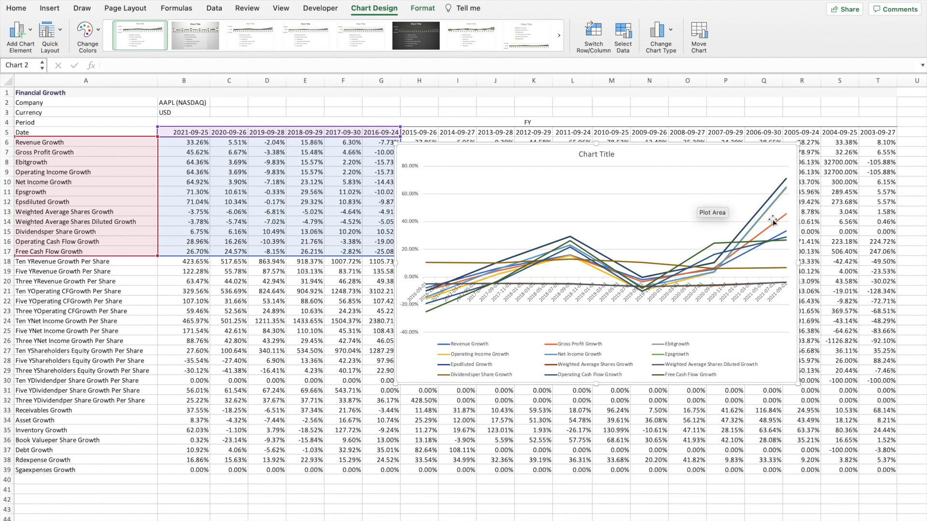
{"action": "mouse_move", "coordinate": [780, 225]}
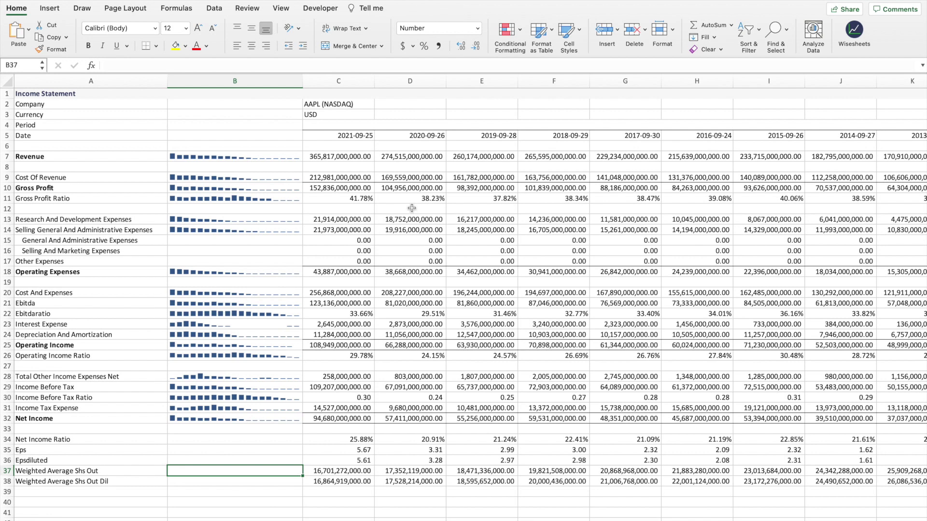
{"action": "left_click", "coordinate": [365, 148]}
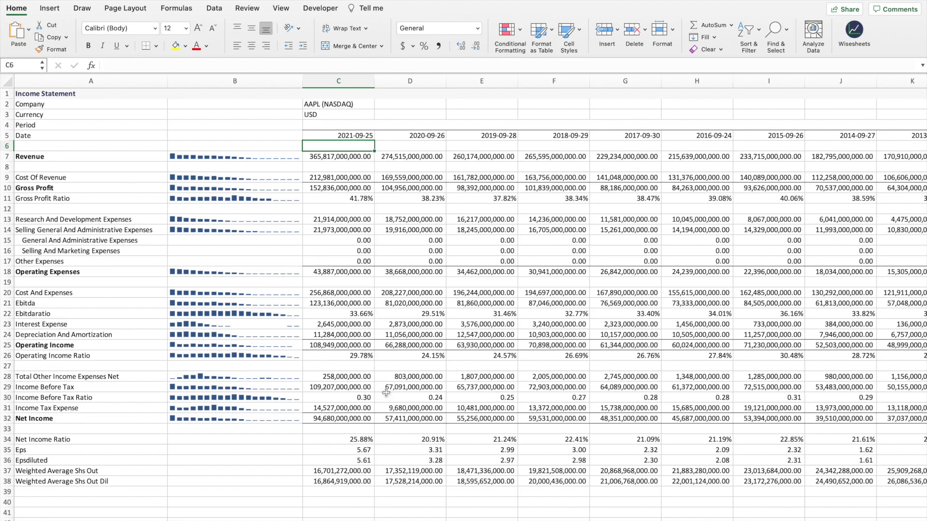
{"action": "scroll", "coordinate": [421, 518], "scroll_direction": "down", "scroll_amount": 1}
{"action": "type", "text": "="}
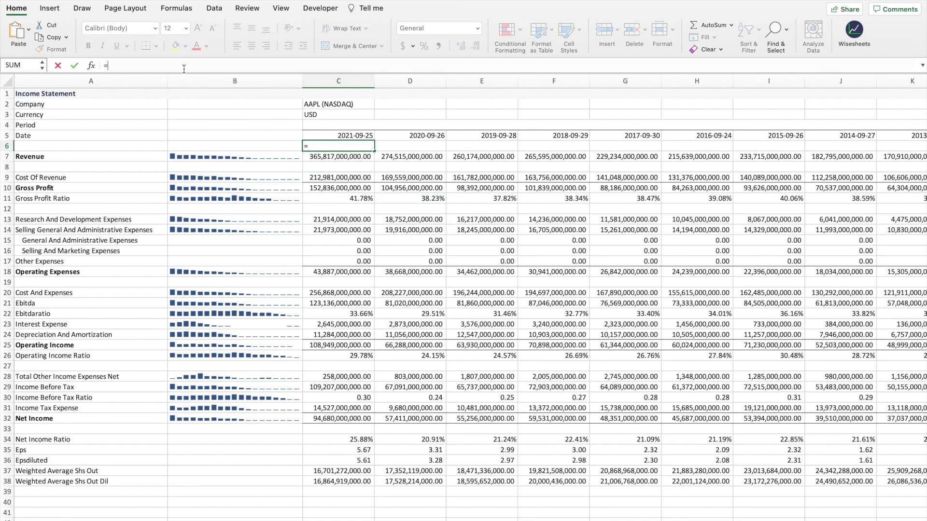
{"action": "type", "text": "("}
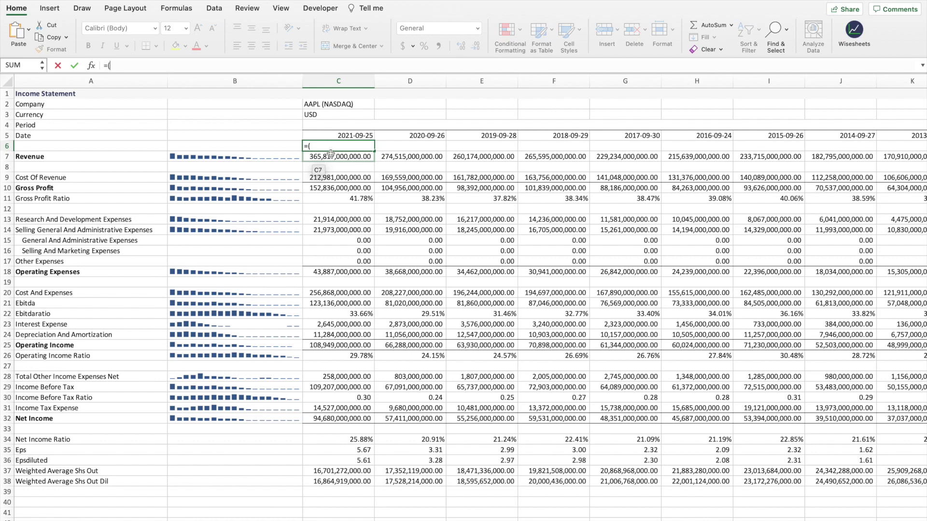
{"action": "left_click", "coordinate": [330, 155]}
{"action": "type", "text": "-"}
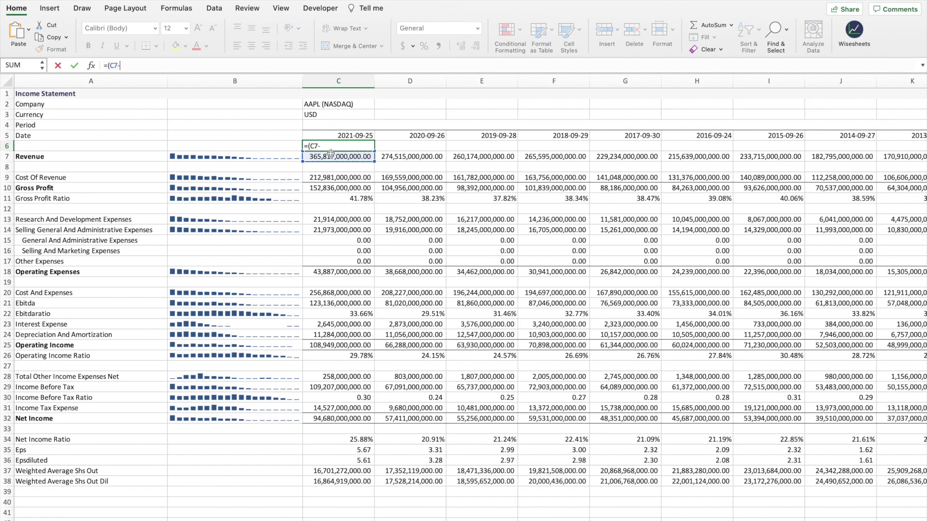
{"action": "left_click", "coordinate": [399, 156]}
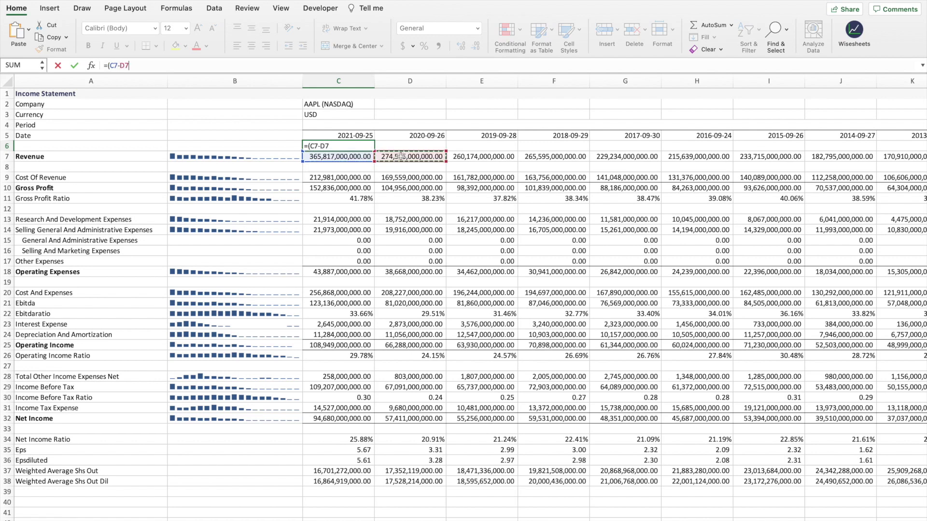
{"action": "type", "text": ")/"}
{"action": "left_click", "coordinate": [400, 155]}
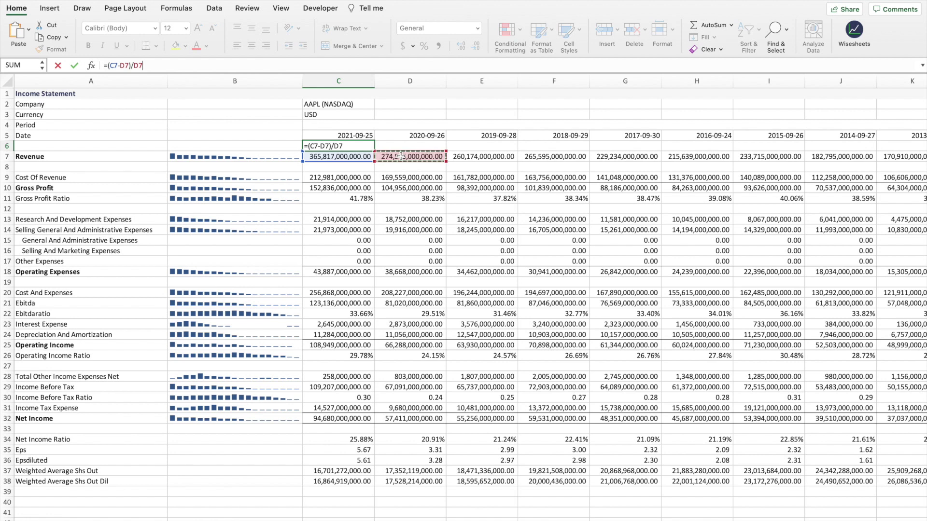
{"action": "key", "text": "Return"}
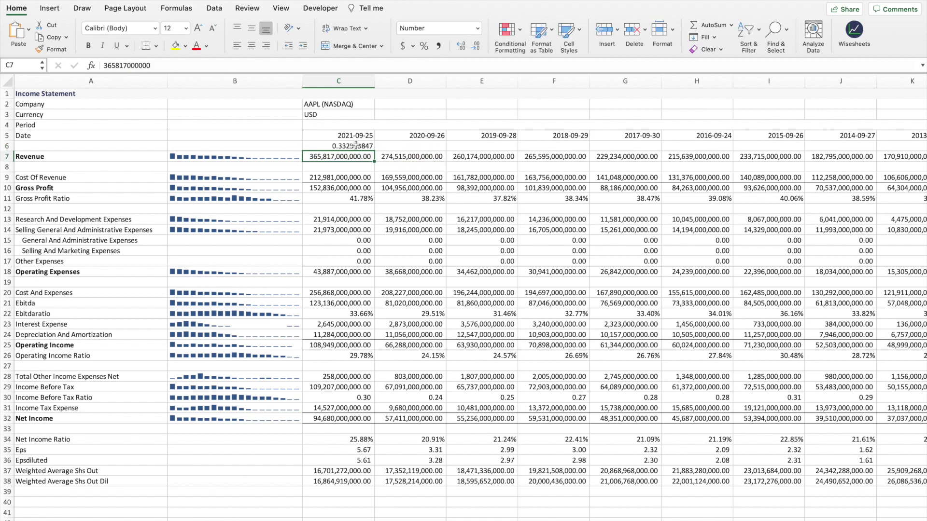
{"action": "left_click", "coordinate": [359, 145]}
{"action": "left_click", "coordinate": [424, 46]}
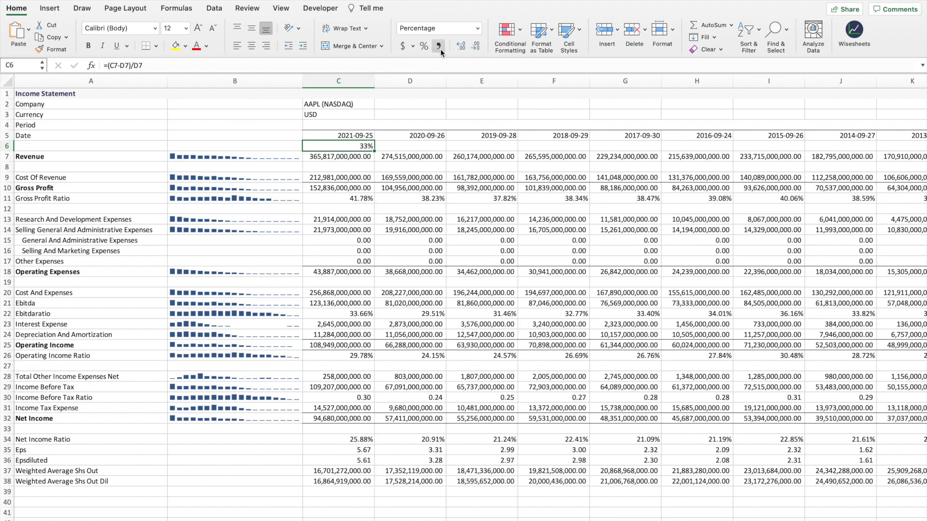
{"action": "left_click", "coordinate": [464, 46]}
{"action": "left_click", "coordinate": [464, 46]}
{"action": "left_click", "coordinate": [425, 177]}
{"action": "left_click", "coordinate": [360, 146]}
{"action": "key", "text": "Right"}
{"action": "left_click", "coordinate": [361, 145]}
{"action": "left_click_drag", "start_coordinate": [381, 151], "coordinate": [719, 157]}
{"action": "left_click", "coordinate": [567, 210]}
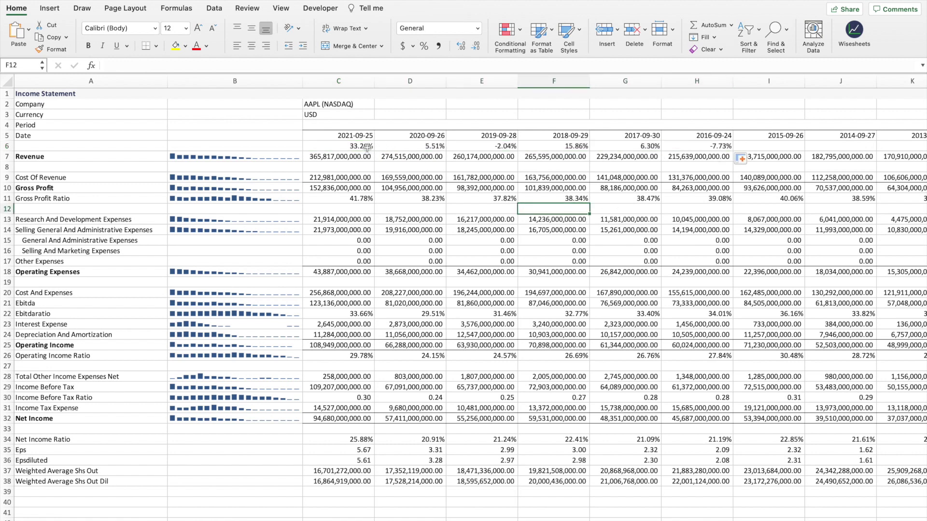
{"action": "left_click_drag", "start_coordinate": [367, 146], "coordinate": [695, 146]}
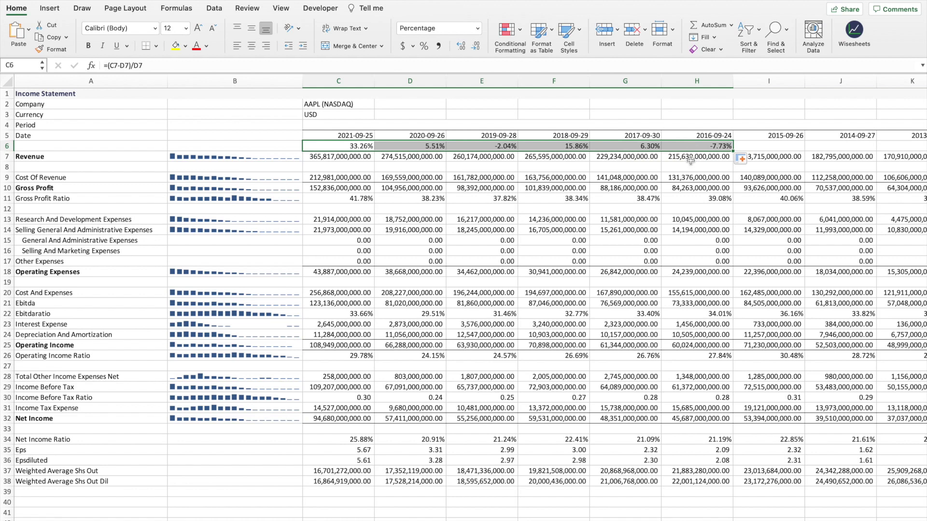
{"action": "left_click", "coordinate": [688, 178]}
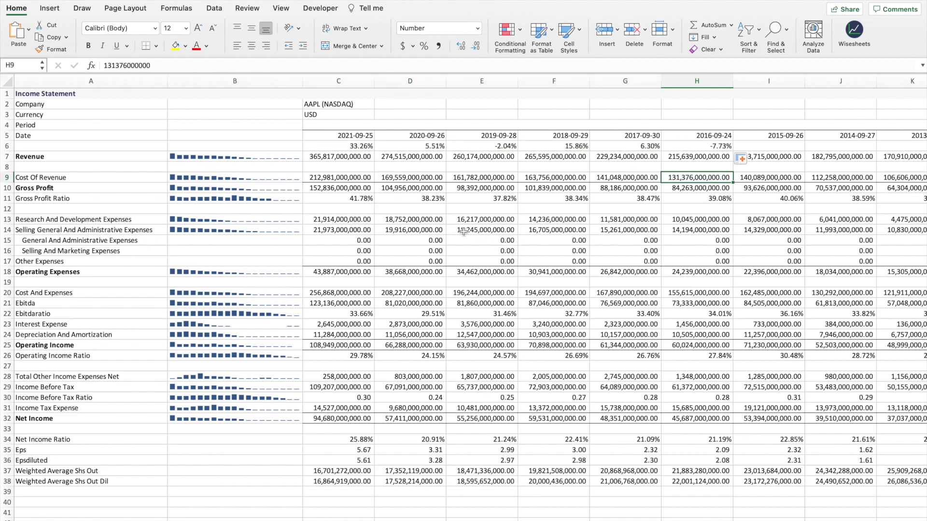
Step: Enter =C11-D11 in C12, fill it across to G12, and bold the row
{"action": "left_click", "coordinate": [361, 207]}
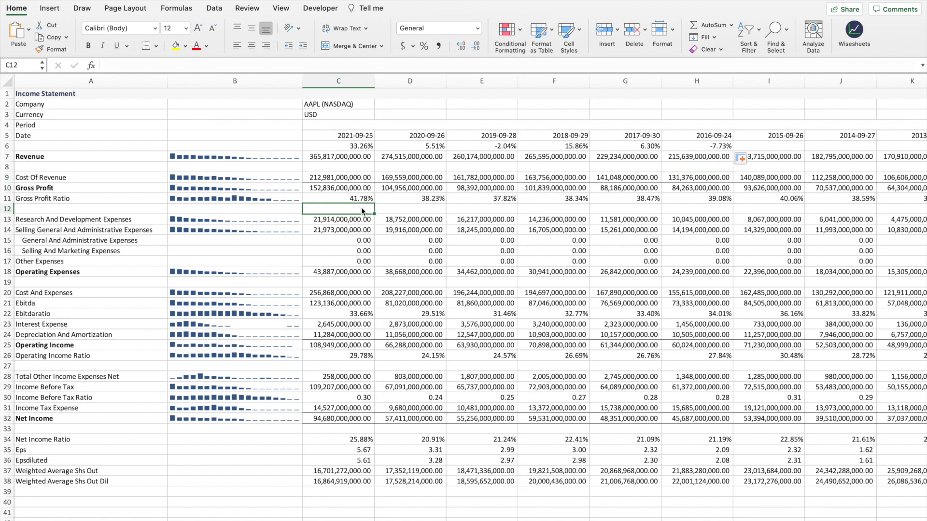
{"action": "type", "text": "="}
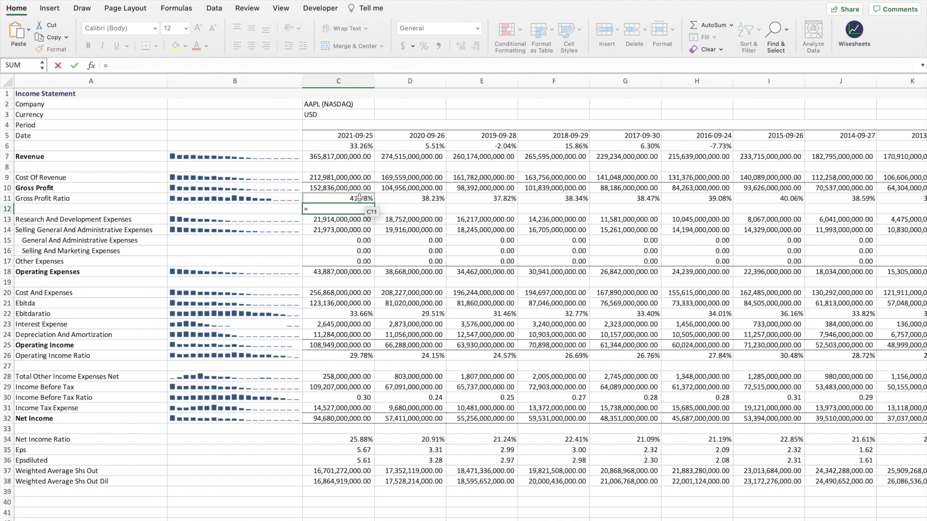
{"action": "left_click", "coordinate": [359, 197]}
{"action": "type", "text": "-"}
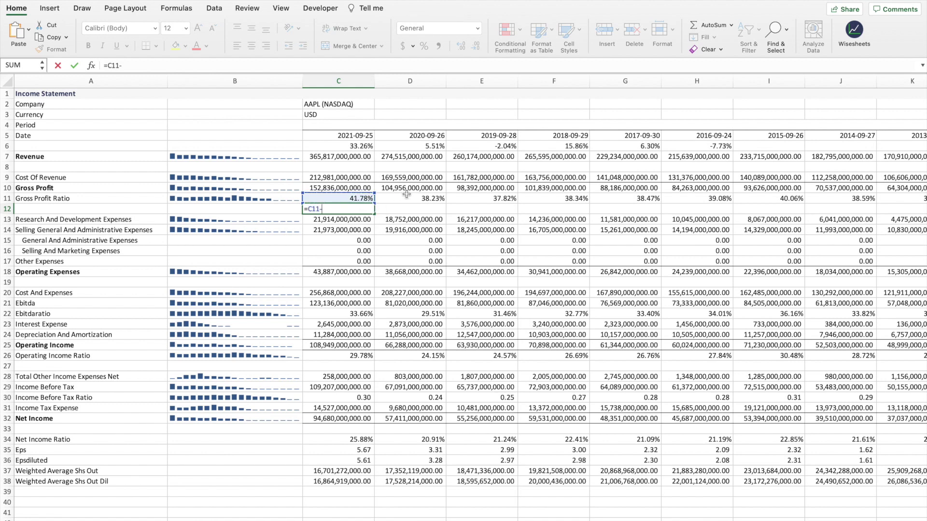
{"action": "left_click", "coordinate": [425, 200]}
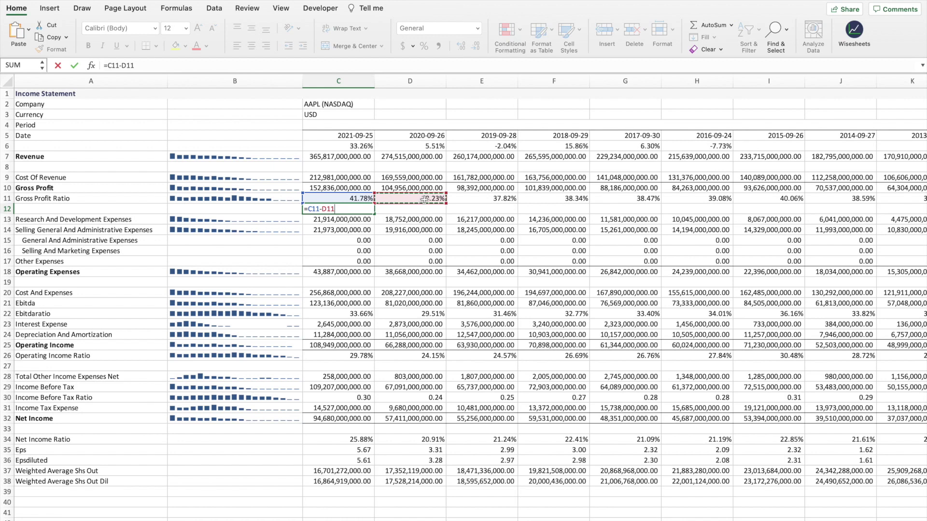
{"action": "key", "text": "Return"}
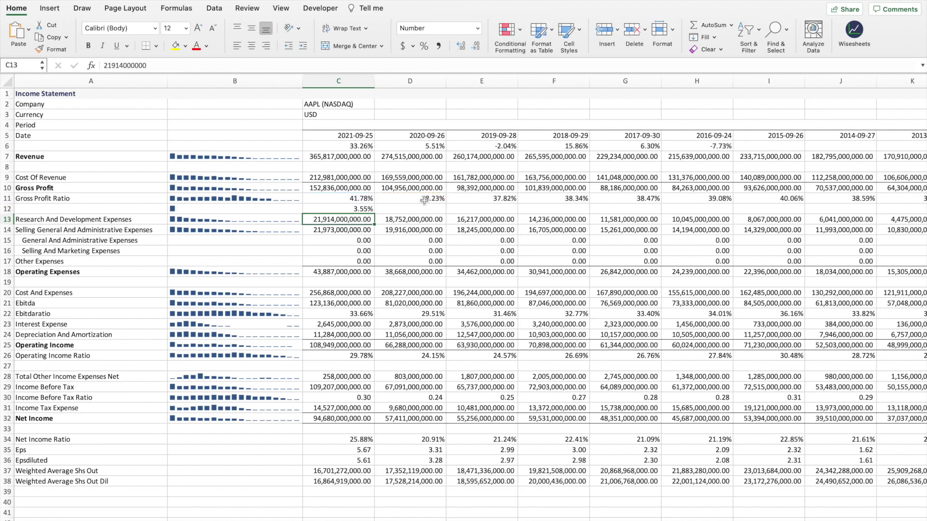
{"action": "left_click", "coordinate": [353, 211]}
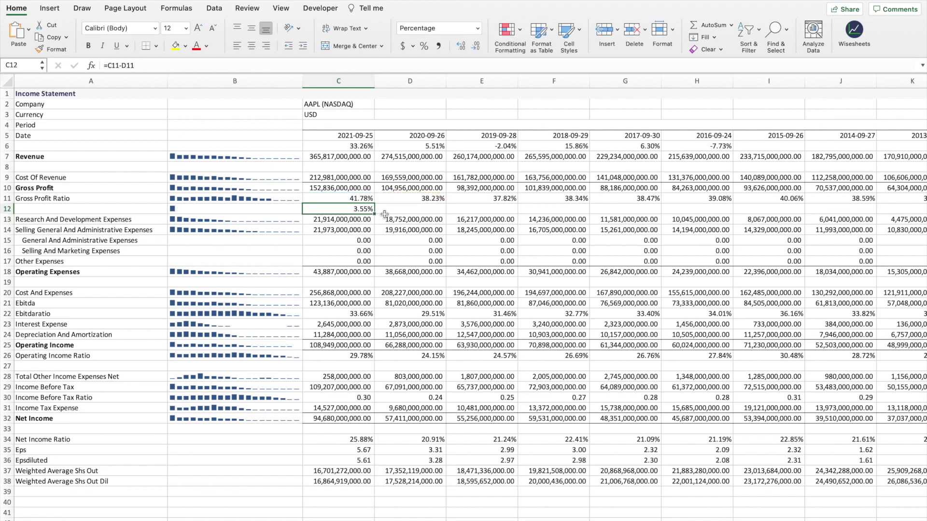
{"action": "left_click_drag", "start_coordinate": [374, 213], "coordinate": [670, 216]}
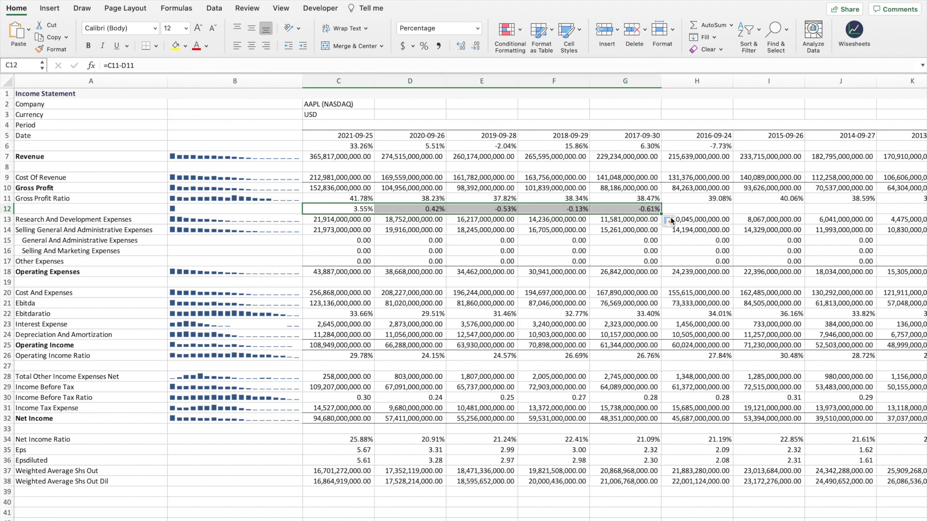
{"action": "key", "text": "ctrl+b"}
{"action": "left_click", "coordinate": [610, 250]}
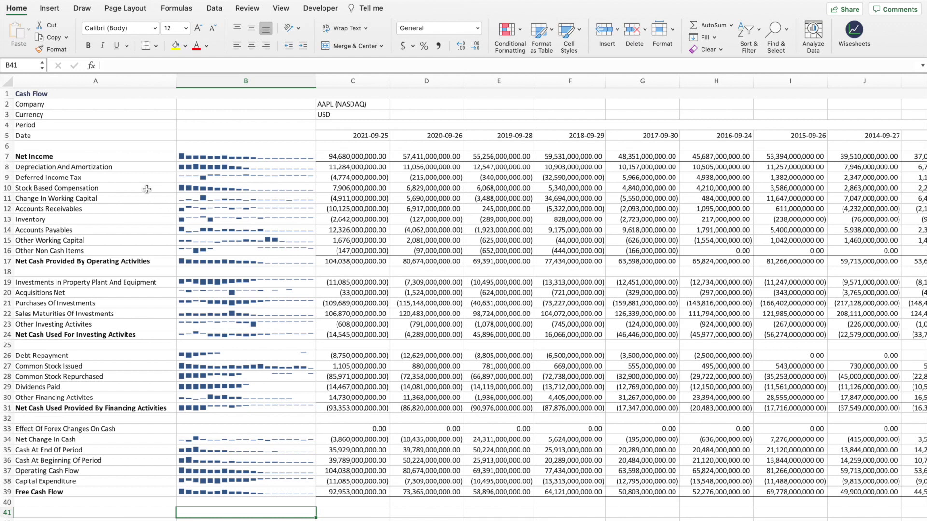
Step: Review the Cash Flow line items, pointing out the financing and operating activities totals
{"action": "left_click_drag", "start_coordinate": [82, 157], "coordinate": [78, 495]}
{"action": "left_click", "coordinate": [81, 512]}
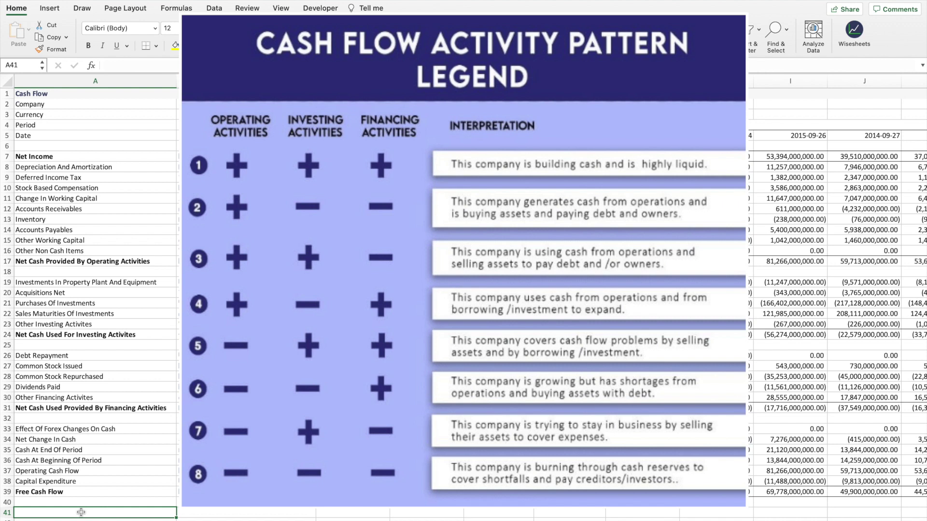
{"action": "left_click", "coordinate": [143, 408]}
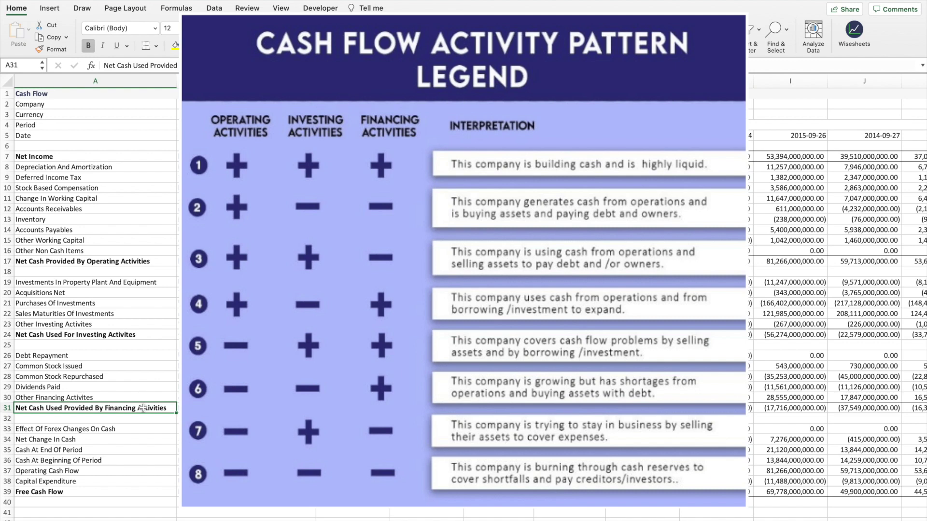
{"action": "left_click", "coordinate": [141, 262]}
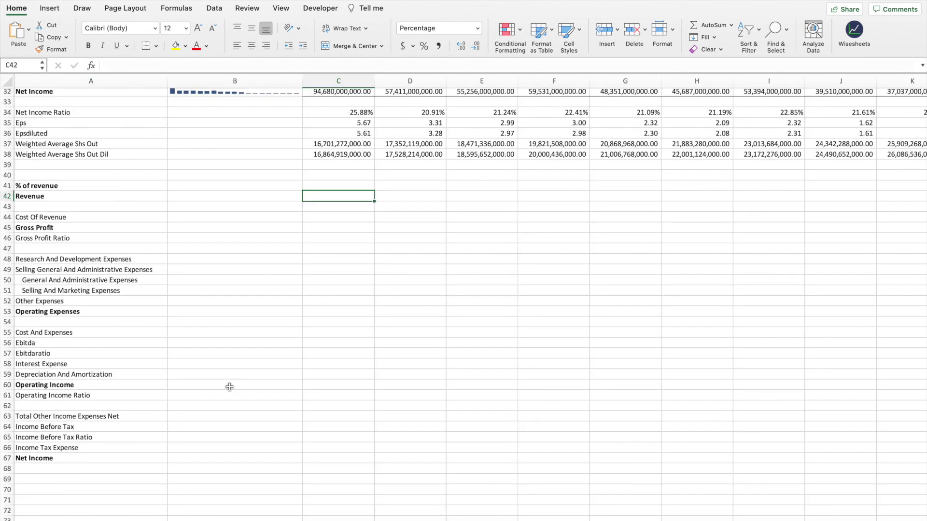
Step: Enter =C7/$C$7 in C42 as the 2021 revenue share, with the divisor locked absolute
{"action": "left_click", "coordinate": [70, 185]}
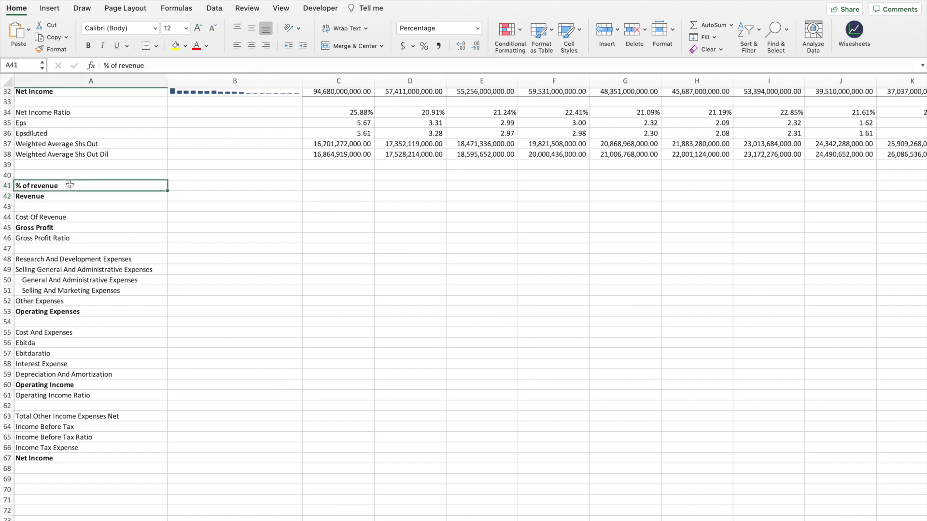
{"action": "left_click", "coordinate": [328, 198]}
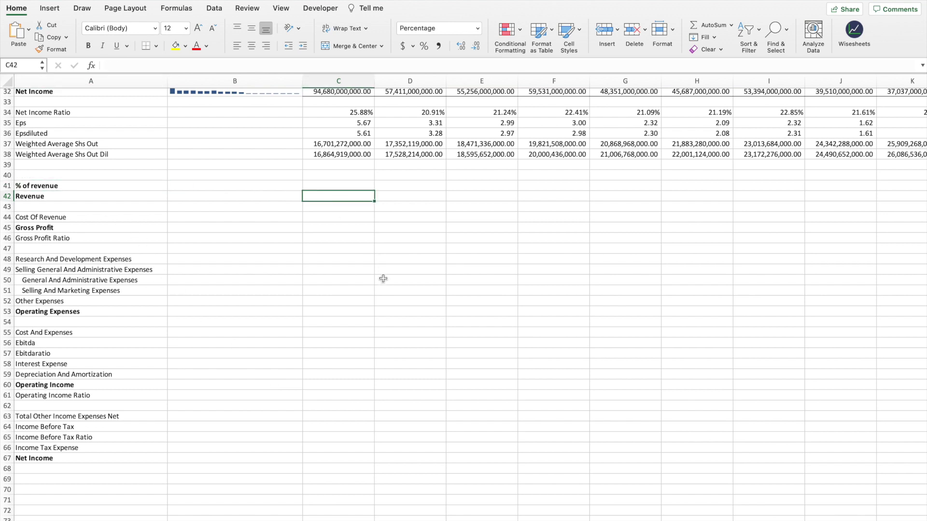
{"action": "scroll", "coordinate": [383, 279], "scroll_direction": "up", "scroll_amount": 9}
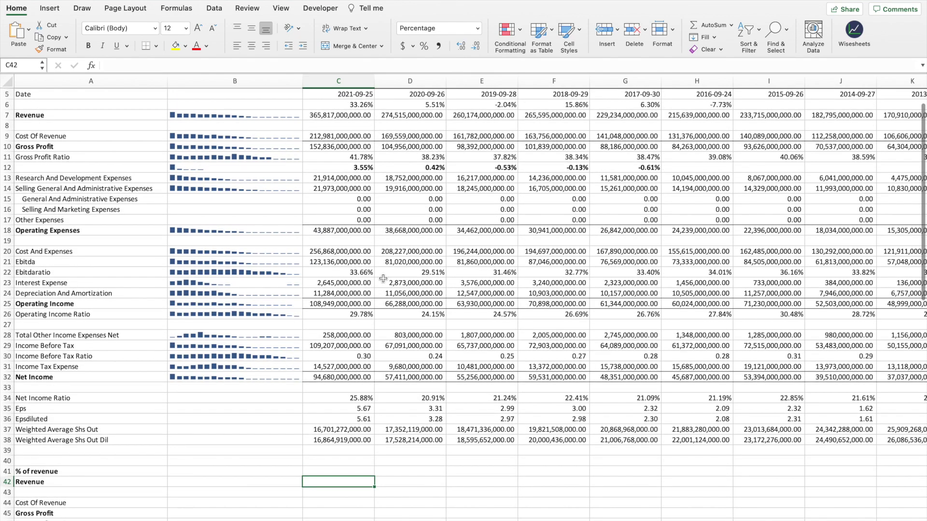
{"action": "type", "text": "="}
{"action": "scroll", "coordinate": [383, 278], "scroll_direction": "up", "scroll_amount": 2}
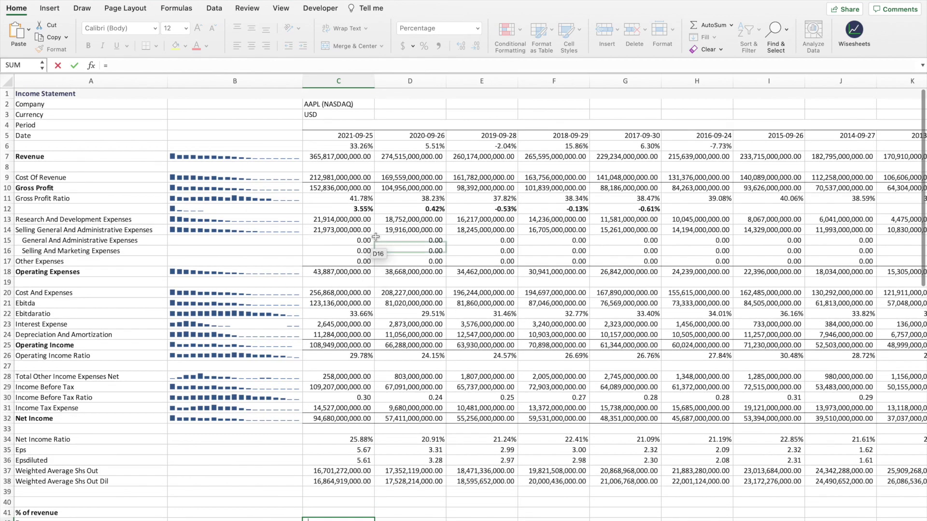
{"action": "left_click", "coordinate": [349, 153]}
{"action": "type", "text": "/"}
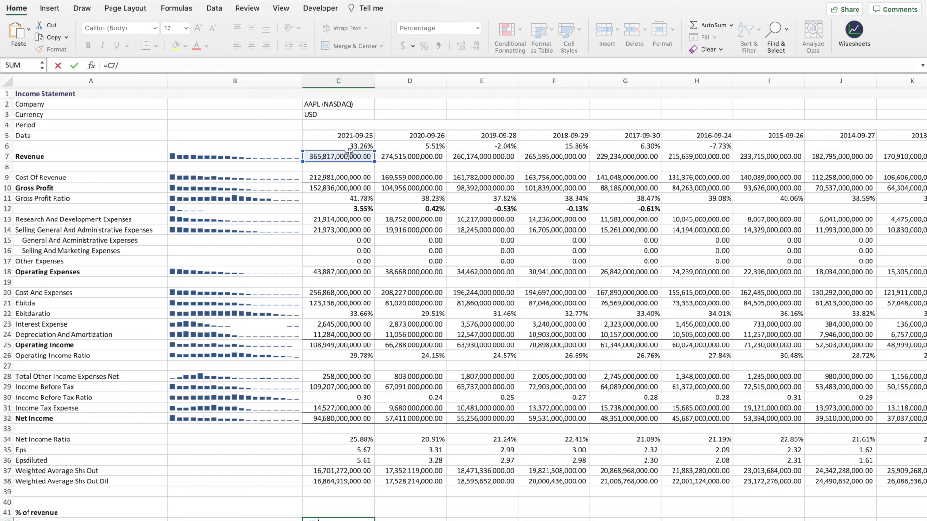
{"action": "left_click", "coordinate": [344, 156]}
{"action": "left_click", "coordinate": [127, 63]}
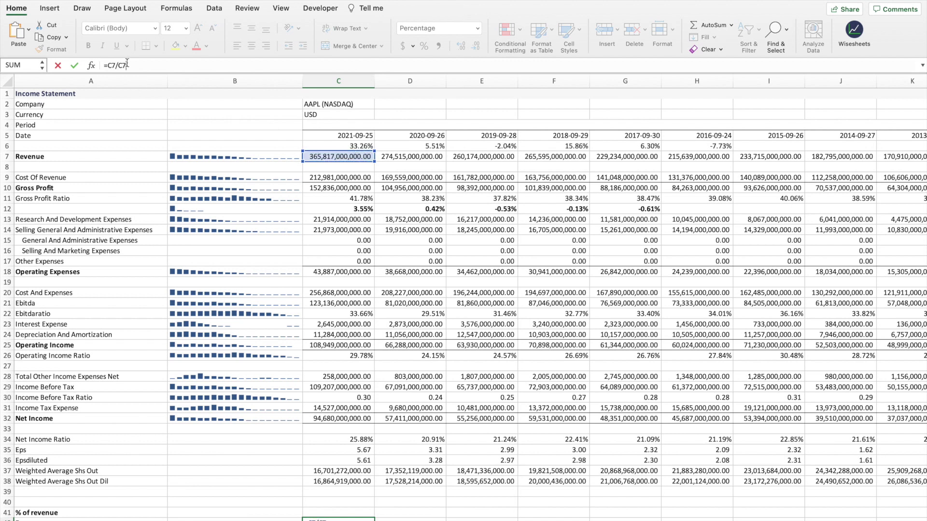
{"action": "key", "text": "F4"}
{"action": "key", "text": "Return"}
Step: Fill the share formula down to C67 and check the shares through Net Income (26%)
{"action": "scroll", "coordinate": [407, 248], "scroll_direction": "down", "scroll_amount": 10}
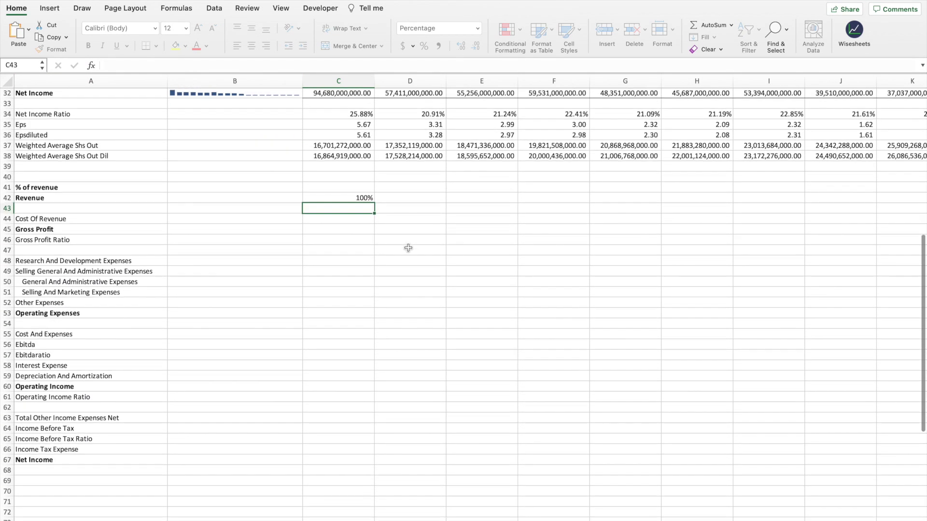
{"action": "left_click", "coordinate": [364, 196]}
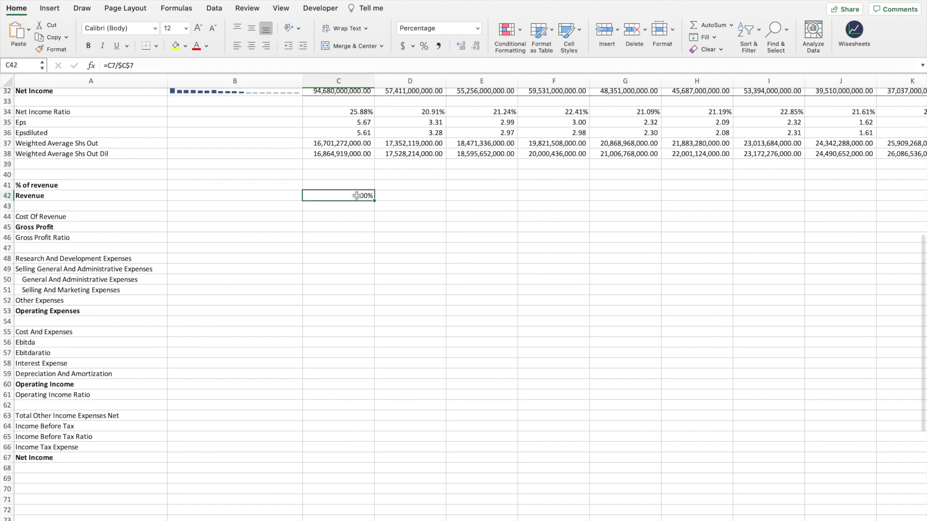
{"action": "left_click_drag", "start_coordinate": [374, 200], "coordinate": [340, 462]}
{"action": "left_click", "coordinate": [219, 483]}
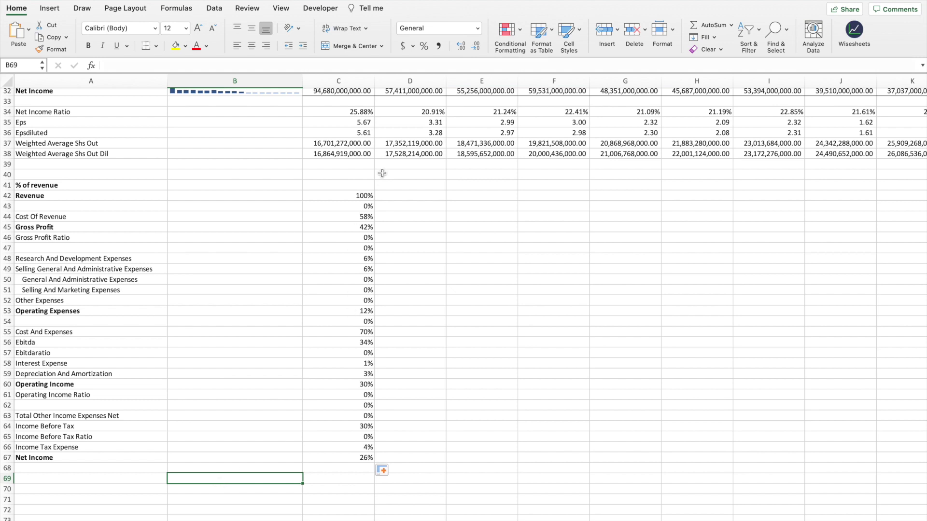
{"action": "left_click", "coordinate": [363, 198]}
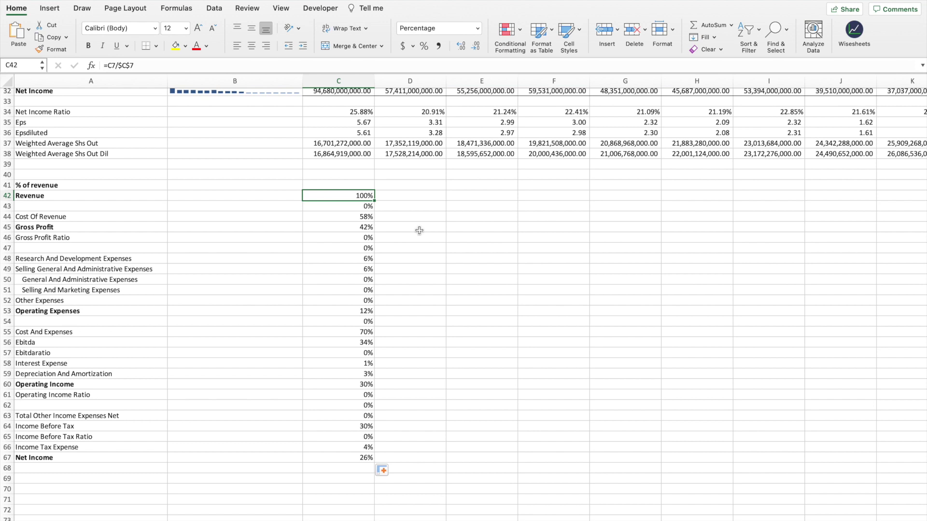
{"action": "left_click", "coordinate": [355, 221]}
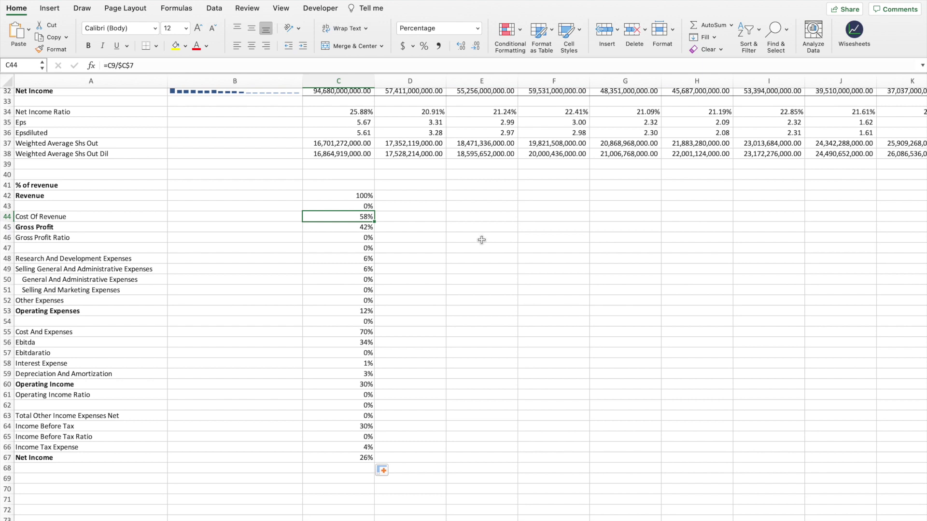
{"action": "key", "text": "Down"}
{"action": "key", "text": "Down"}
{"action": "key", "text": "Down"}
{"action": "key", "text": "Down"}
{"action": "key", "text": "Down"}
{"action": "key", "text": "Down"}
{"action": "key", "text": "Down"}
{"action": "key", "text": "Down"}
{"action": "key", "text": "Down"}
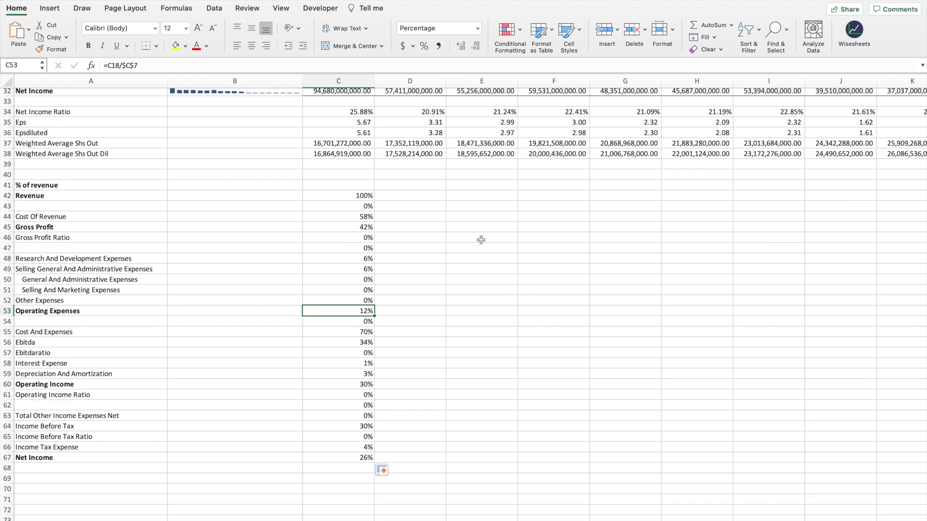
{"action": "key", "text": "Down"}
{"action": "key", "text": "Down"}
{"action": "key", "text": "Down"}
{"action": "key", "text": "Down"}
{"action": "key", "text": "Down"}
{"action": "key", "text": "Down"}
{"action": "key", "text": "Down"}
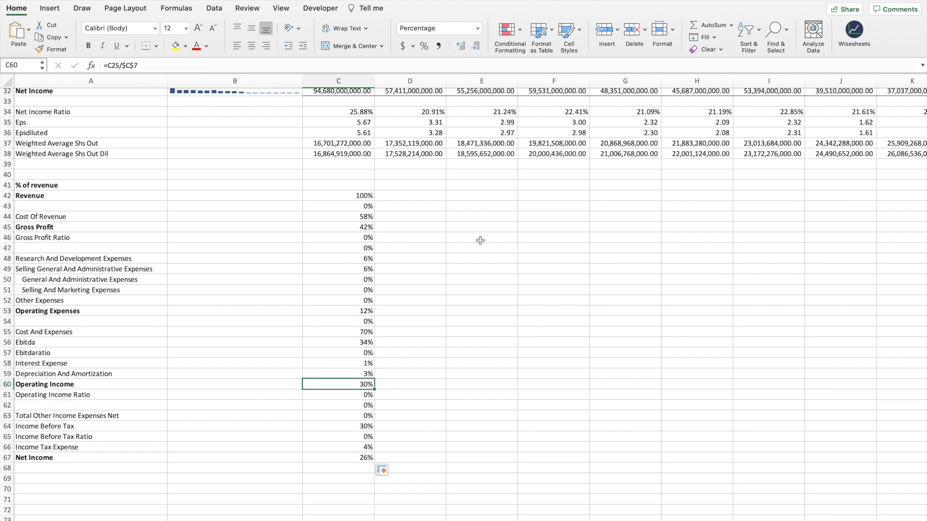
{"action": "key", "text": "Down"}
{"action": "key", "text": "Down"}
{"action": "key", "text": "Down"}
{"action": "key", "text": "Down"}
{"action": "key", "text": "Down"}
{"action": "key", "text": "Down"}
{"action": "key", "text": "Down"}
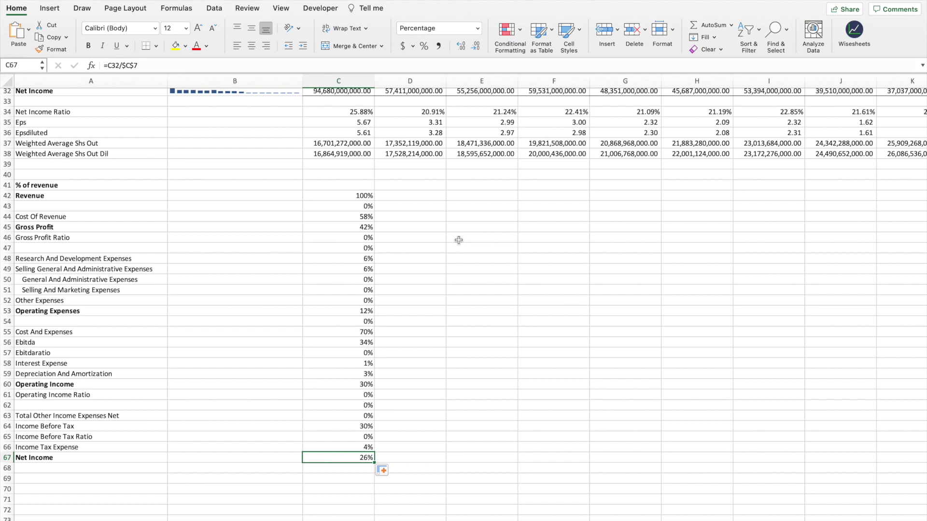
Step: Copy the revenue share to D42:E42 and point the divisors at 2020 revenue D7 and 2019 revenue E7
{"action": "scroll", "coordinate": [459, 240], "scroll_direction": "up", "scroll_amount": 5}
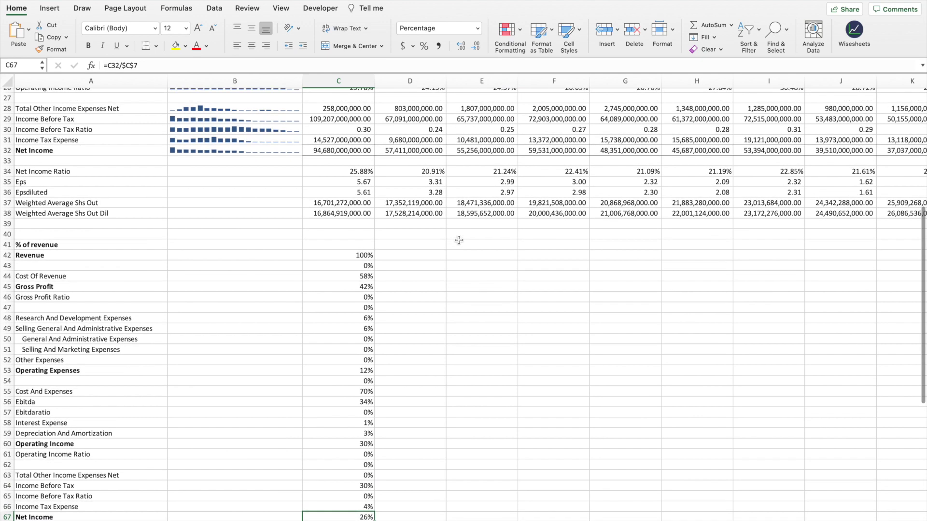
{"action": "left_click", "coordinate": [360, 255]}
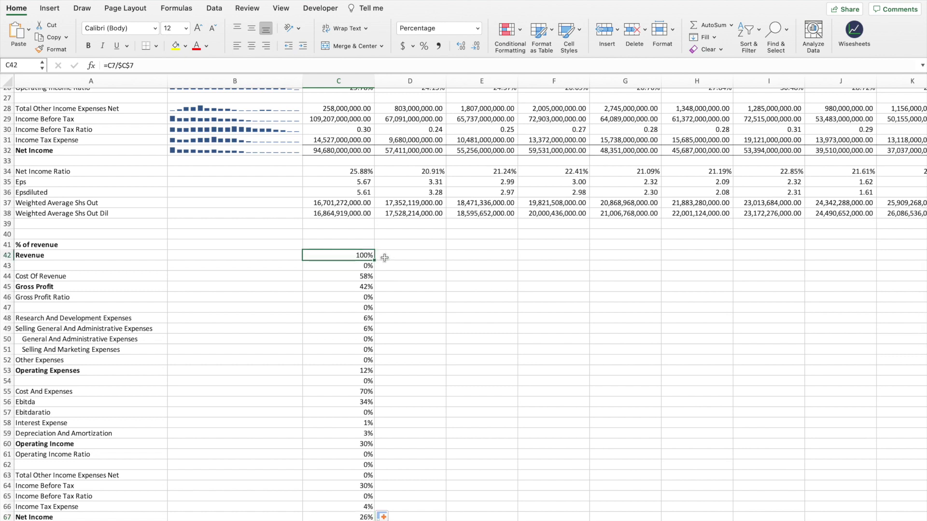
{"action": "left_click_drag", "start_coordinate": [375, 260], "coordinate": [502, 255]}
{"action": "left_click", "coordinate": [496, 316]}
{"action": "left_click", "coordinate": [433, 254]}
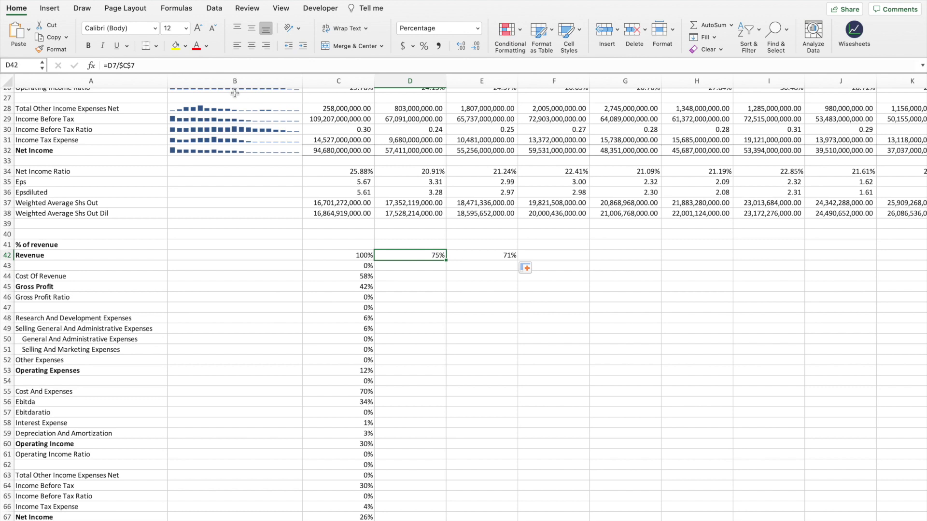
{"action": "left_click", "coordinate": [131, 65]}
{"action": "scroll", "coordinate": [474, 238], "scroll_direction": "up", "scroll_amount": 10}
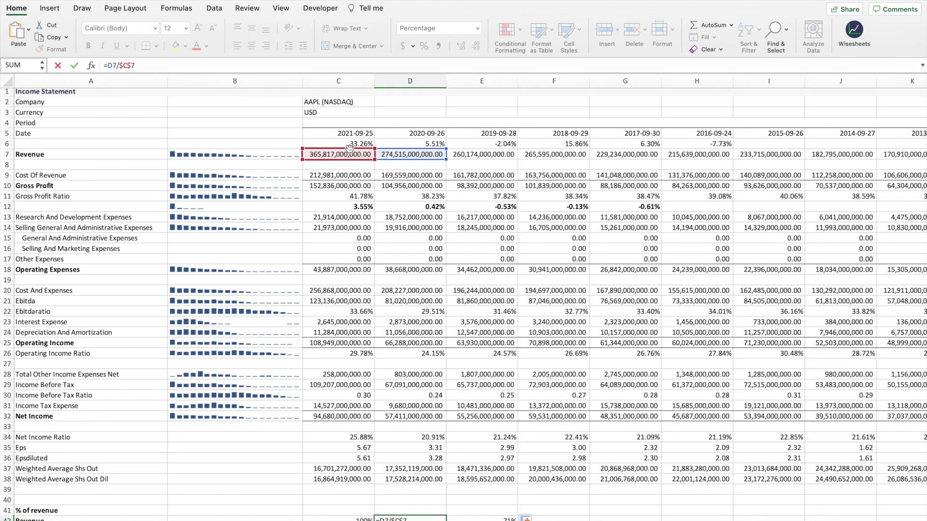
{"action": "left_click_drag", "start_coordinate": [349, 147], "coordinate": [406, 154]}
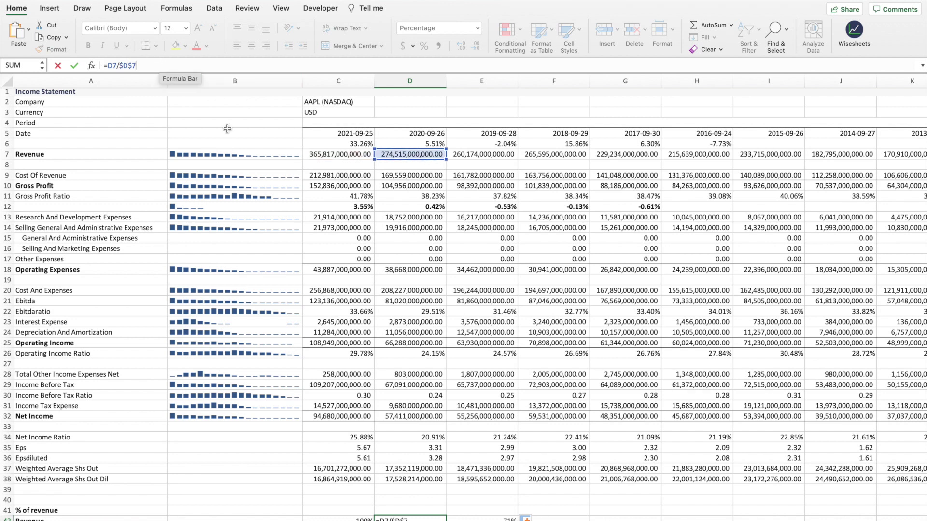
{"action": "key", "text": "Tab"}
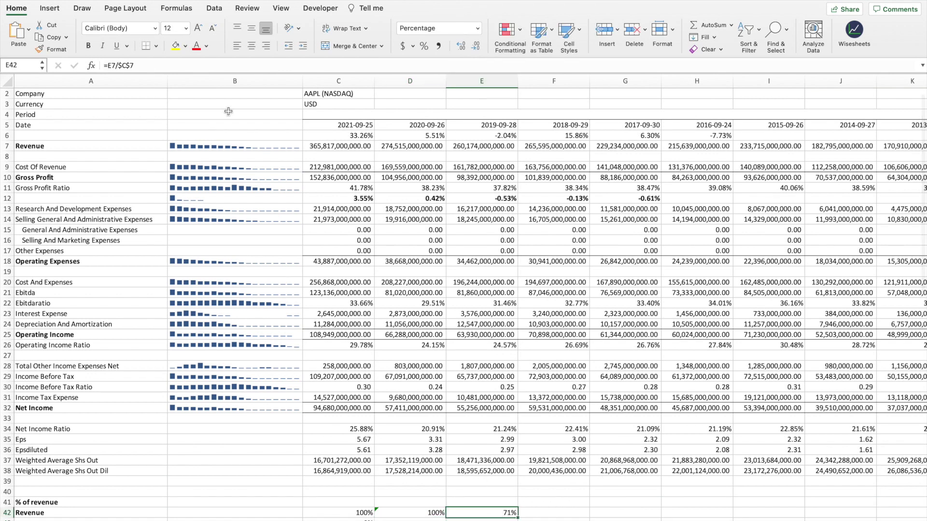
{"action": "left_click", "coordinate": [135, 65]}
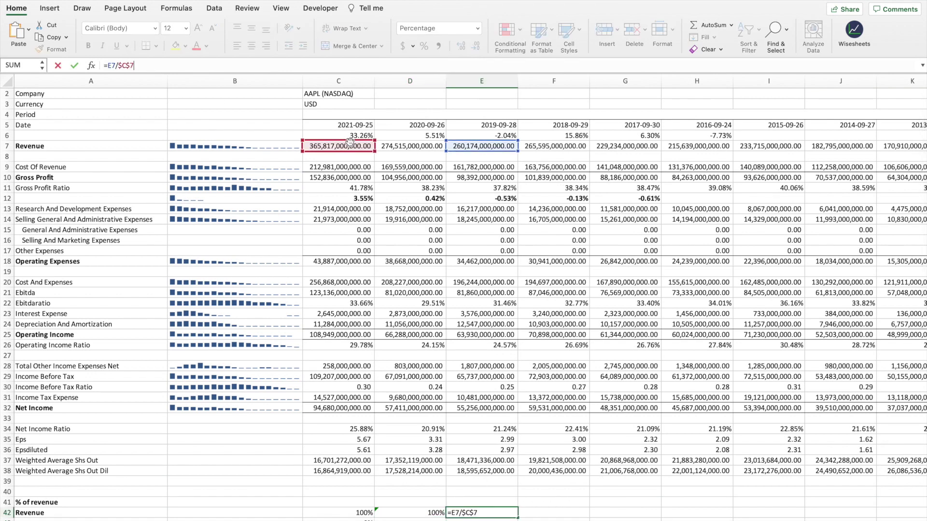
{"action": "left_click_drag", "start_coordinate": [350, 140], "coordinate": [490, 141]}
{"action": "key", "text": "Return"}
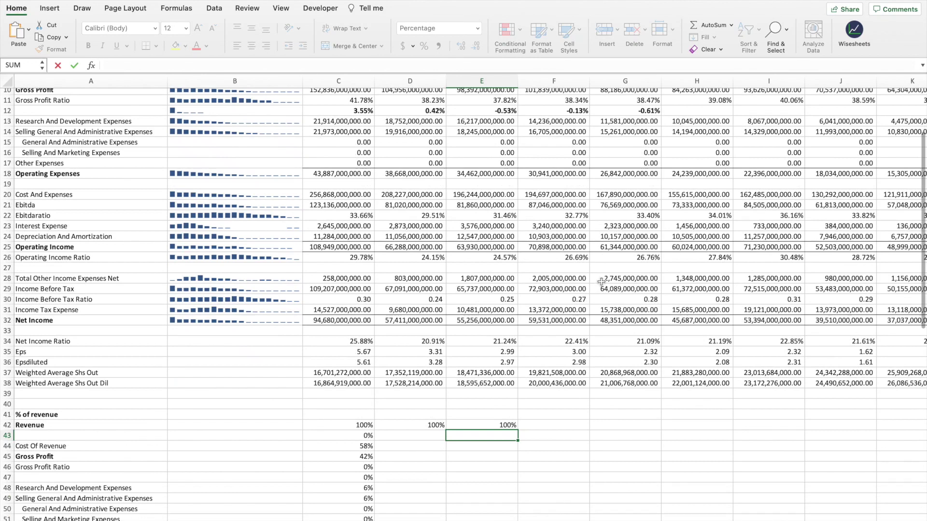
Step: Fill the D42 and E42 share formulas down to row 67
{"action": "scroll", "coordinate": [601, 281], "scroll_direction": "down", "scroll_amount": 6}
{"action": "left_click", "coordinate": [427, 229]}
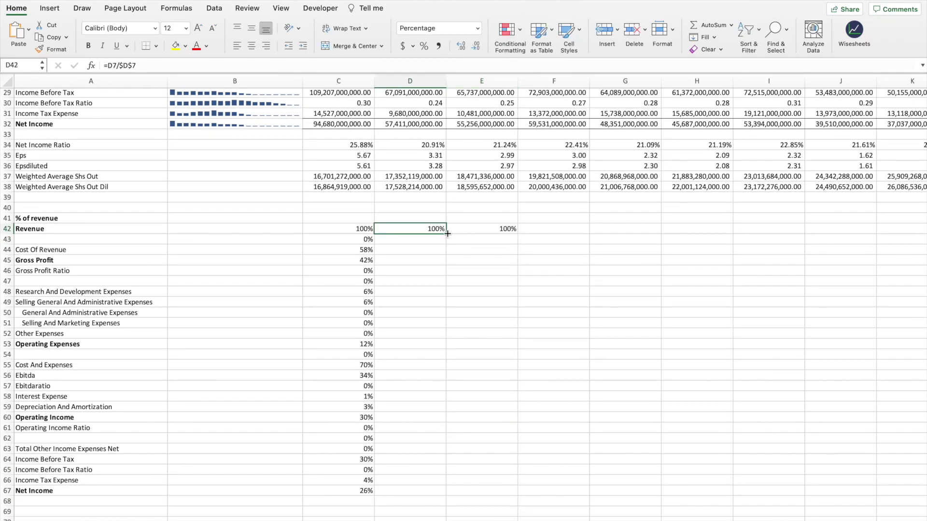
{"action": "double_click", "coordinate": [447, 234]}
{"action": "left_click", "coordinate": [504, 229]}
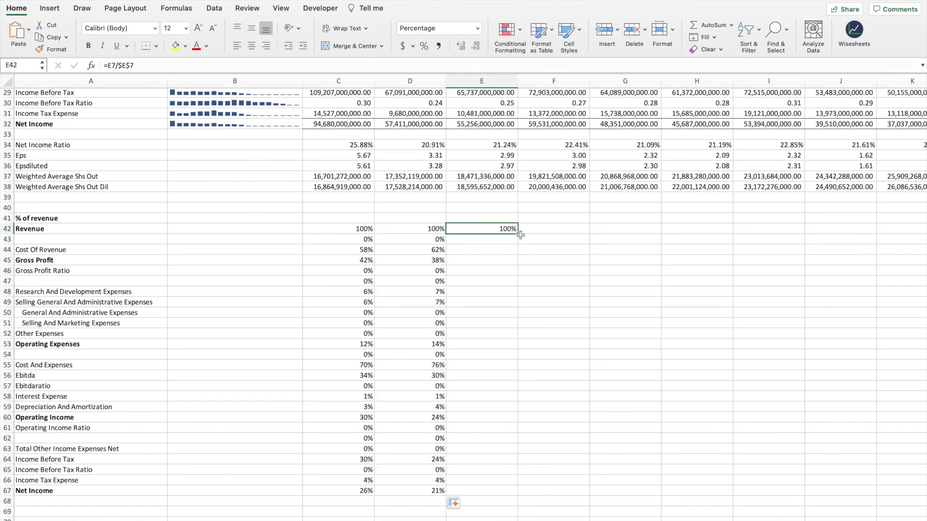
{"action": "double_click", "coordinate": [519, 235]}
{"action": "left_click", "coordinate": [554, 253]}
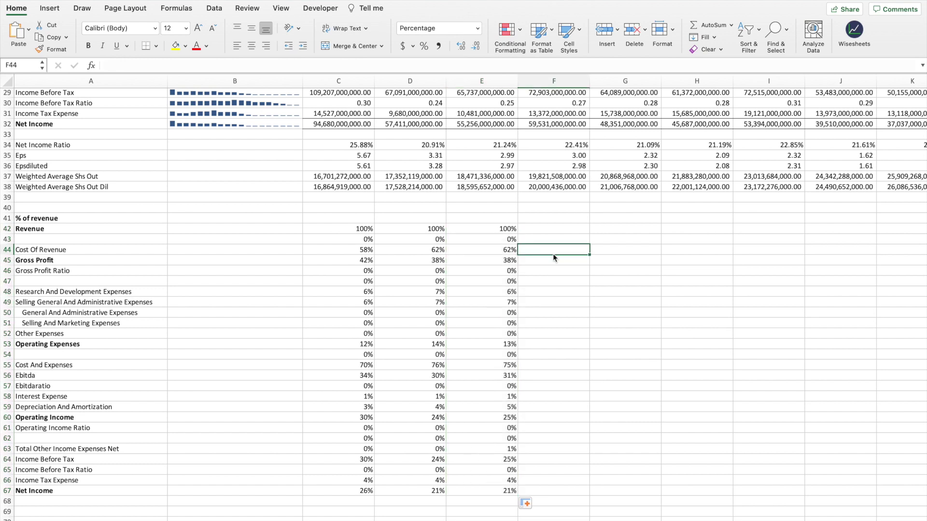
Step: Insert an empty column D before the 2020 data
{"action": "left_click", "coordinate": [418, 81]}
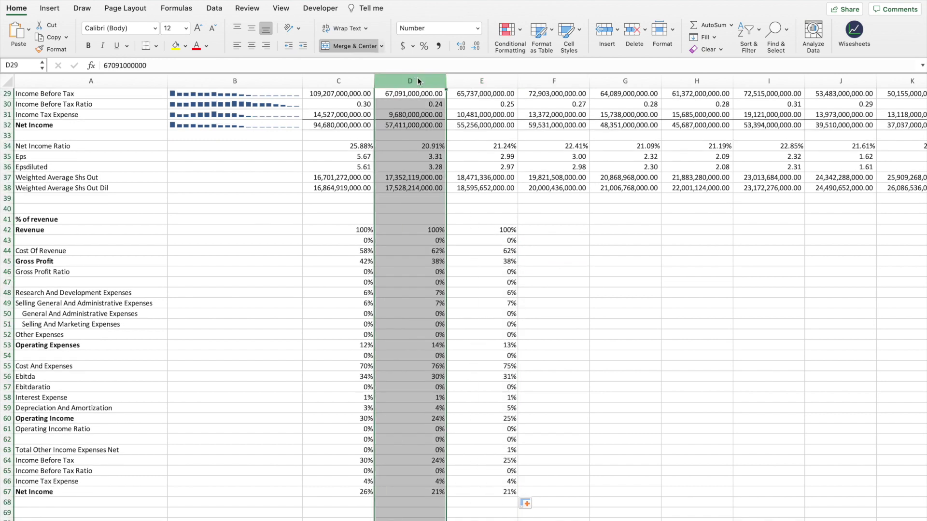
{"action": "right_click", "coordinate": [418, 80]}
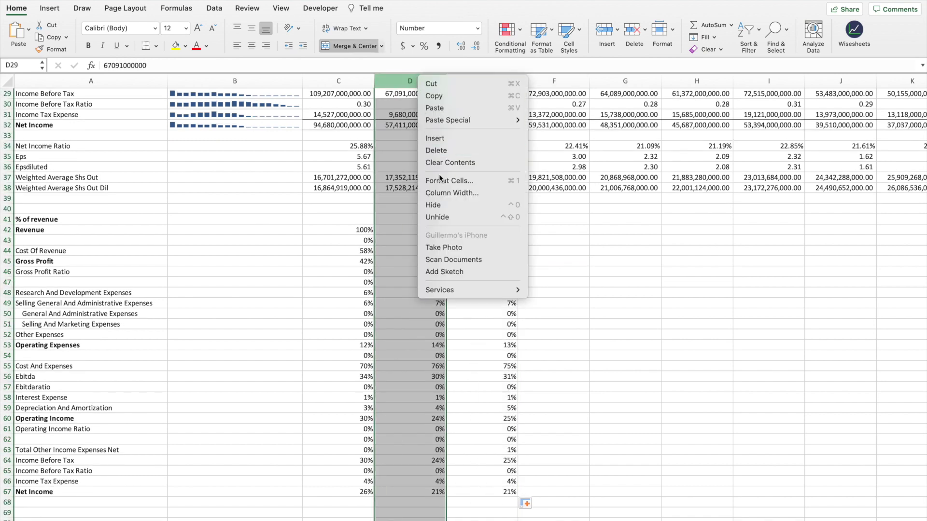
{"action": "left_click", "coordinate": [454, 139]}
{"action": "left_click", "coordinate": [553, 262]}
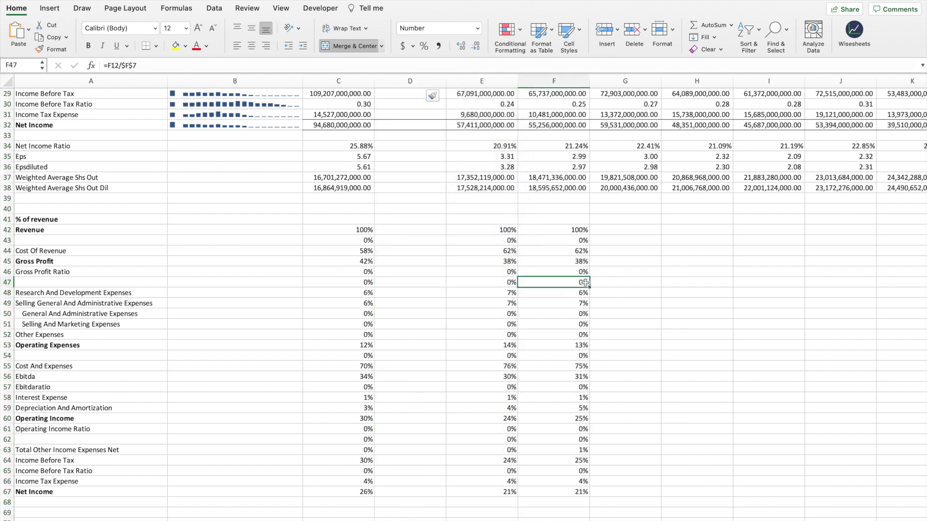
{"action": "left_click", "coordinate": [585, 282]}
Step: Enter =C42-E42 in D42 to compare the 2021 and 2020 revenue shares
{"action": "left_click", "coordinate": [421, 227]}
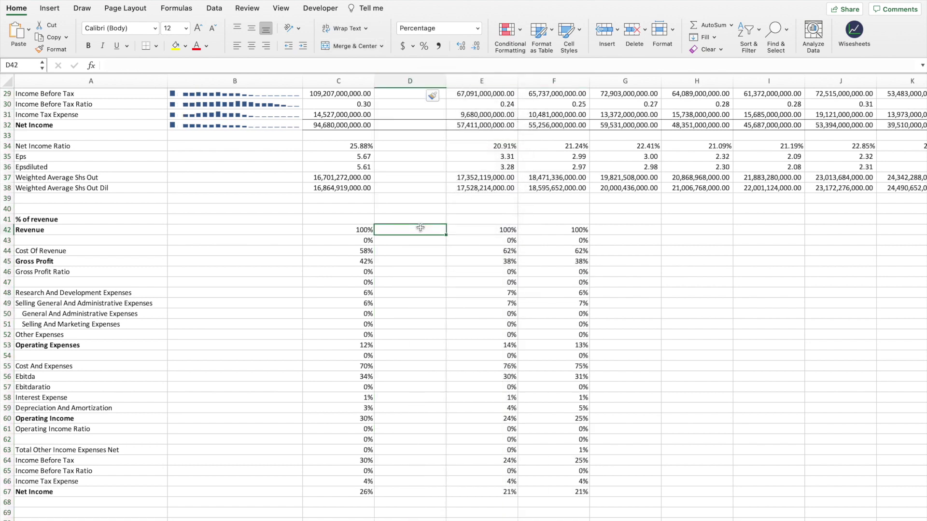
{"action": "type", "text": "="}
{"action": "left_click", "coordinate": [340, 229]}
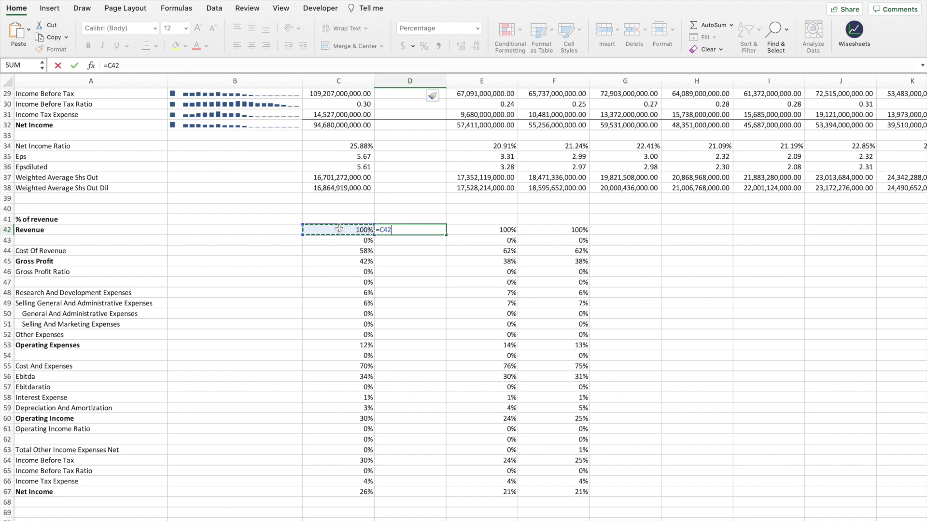
{"action": "type", "text": "-"}
{"action": "left_click", "coordinate": [483, 230]}
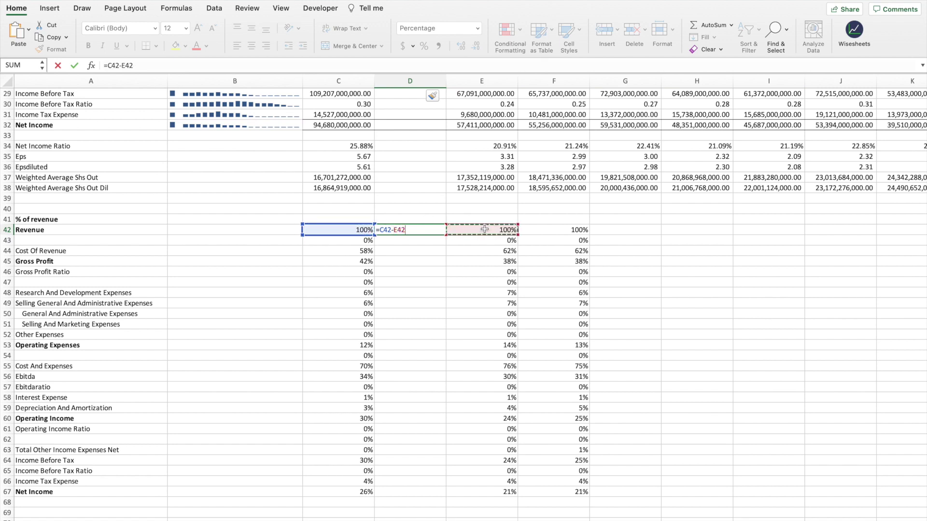
{"action": "key", "text": "Return"}
Step: Head D41 '% difference' and fill the difference formula down
{"action": "left_click", "coordinate": [427, 219]}
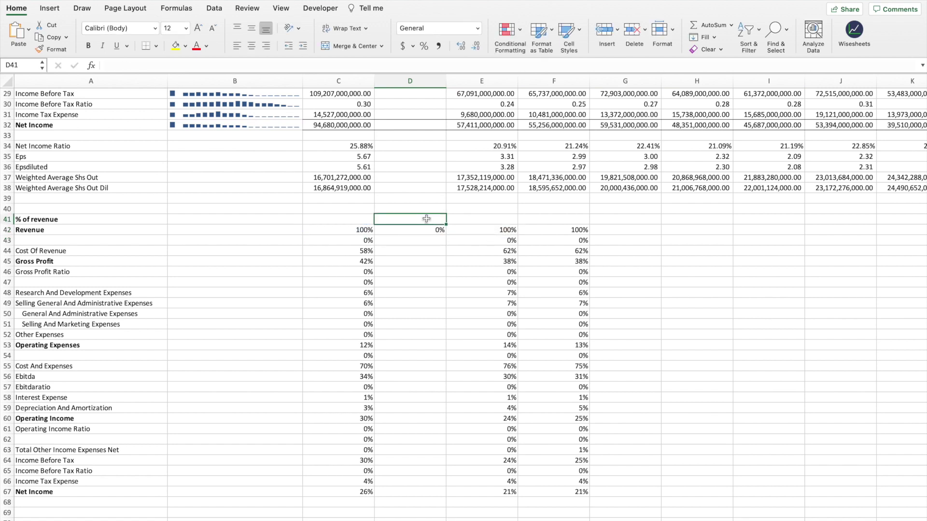
{"action": "type", "text": "%"}
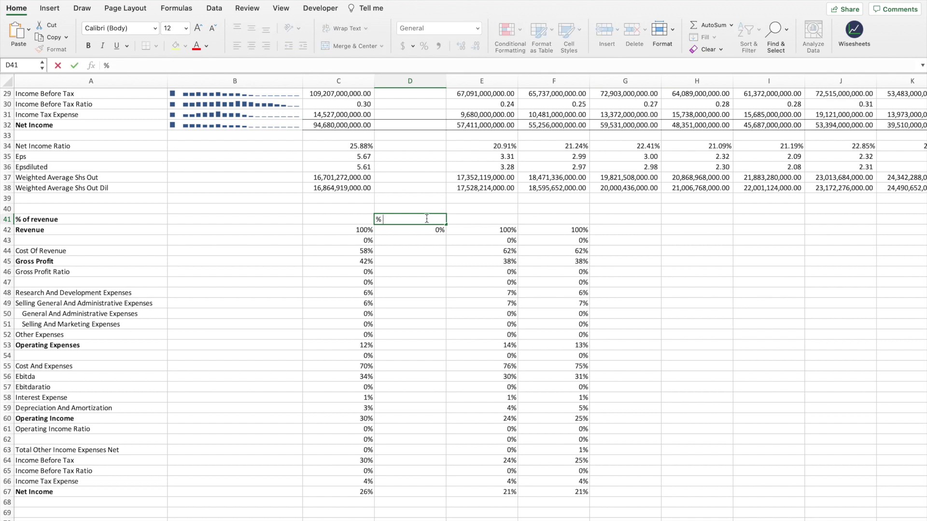
{"action": "type", "text": " difference"}
{"action": "key", "text": "Return"}
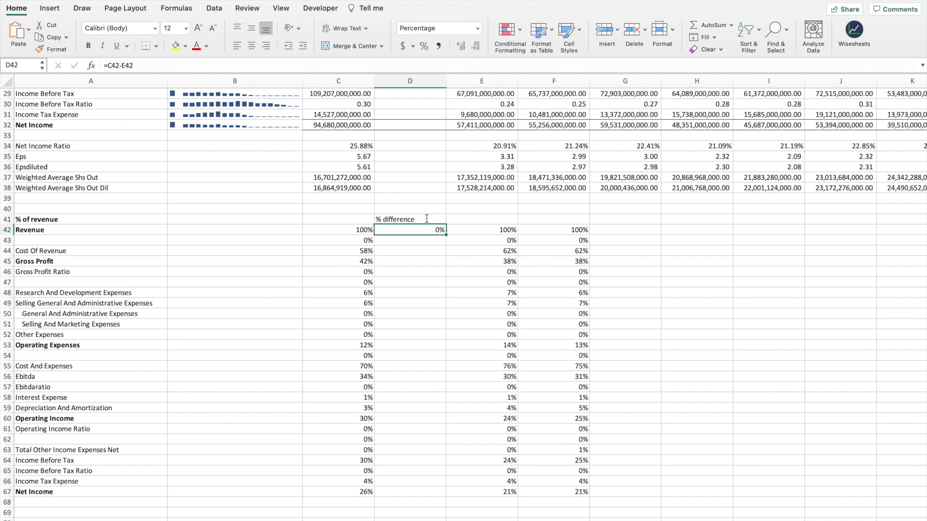
{"action": "double_click", "coordinate": [447, 236]}
Step: Check the difference formulas from D44 to D49, then select the % difference values D42:D67
{"action": "left_click", "coordinate": [489, 377]}
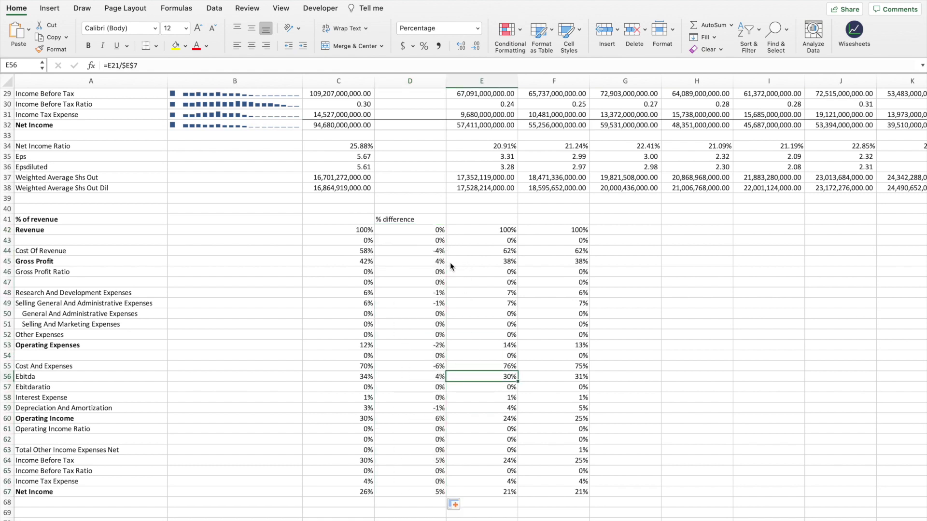
{"action": "left_click", "coordinate": [438, 250]}
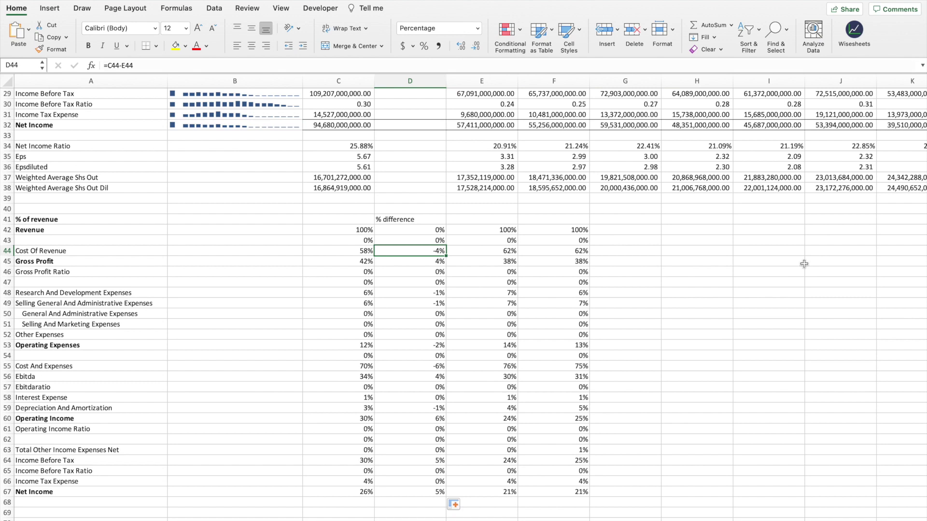
{"action": "key", "text": "F2"}
{"action": "key", "text": "Escape"}
{"action": "key", "text": "Down"}
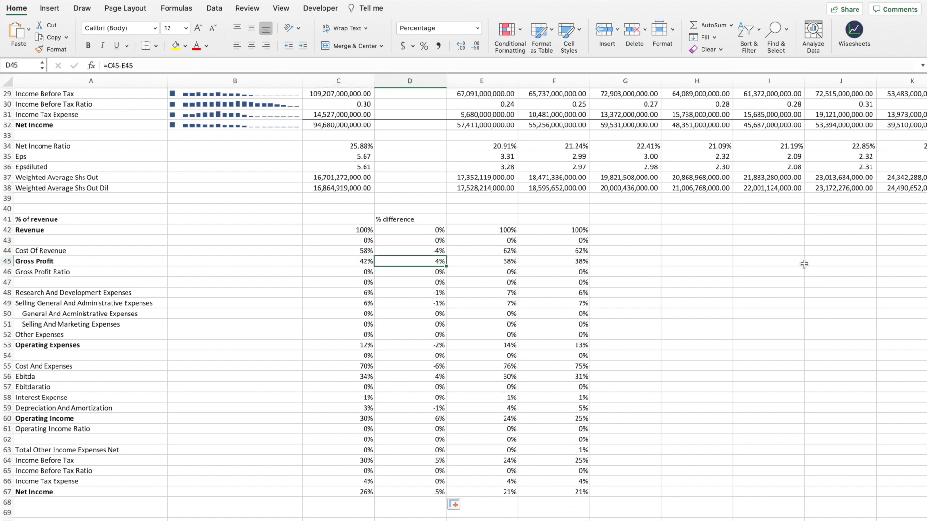
{"action": "key", "text": "Down"}
{"action": "key", "text": "Down"}
{"action": "key", "text": "Down"}
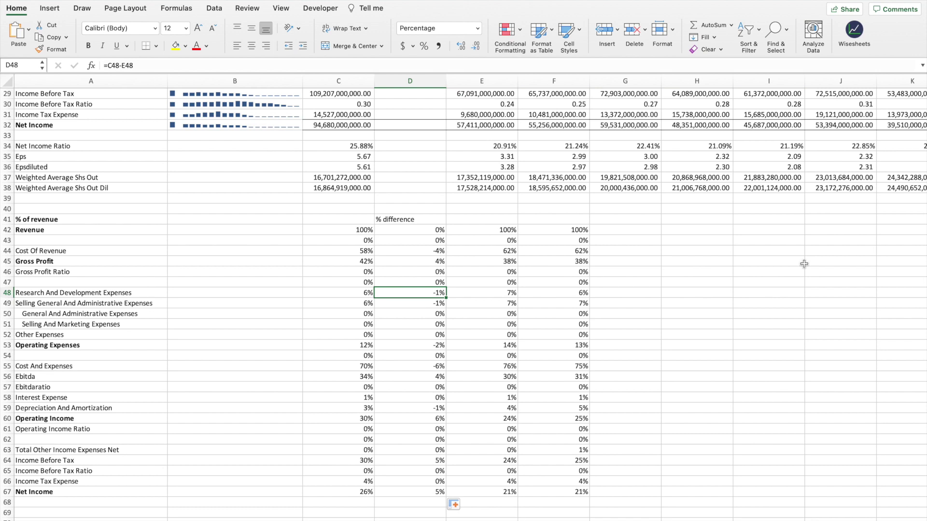
{"action": "key", "text": "Down"}
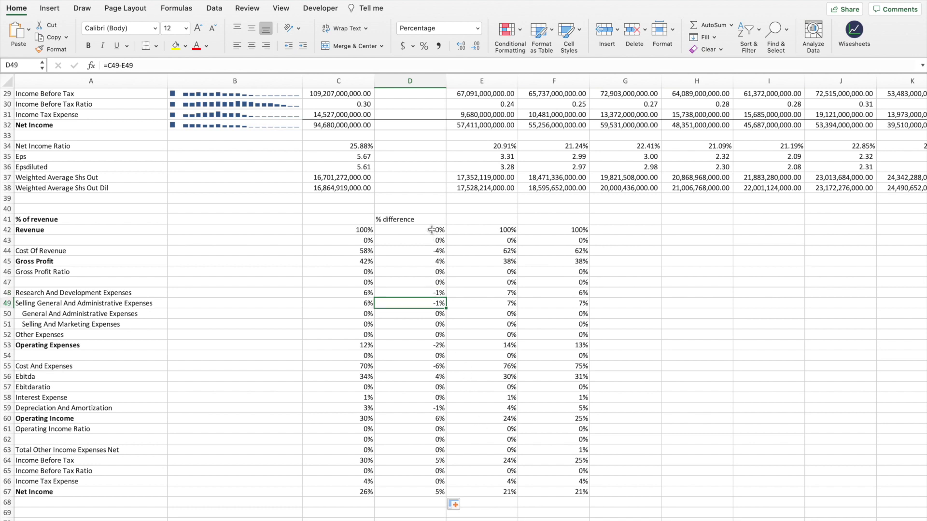
{"action": "left_click_drag", "start_coordinate": [432, 230], "coordinate": [423, 492]}
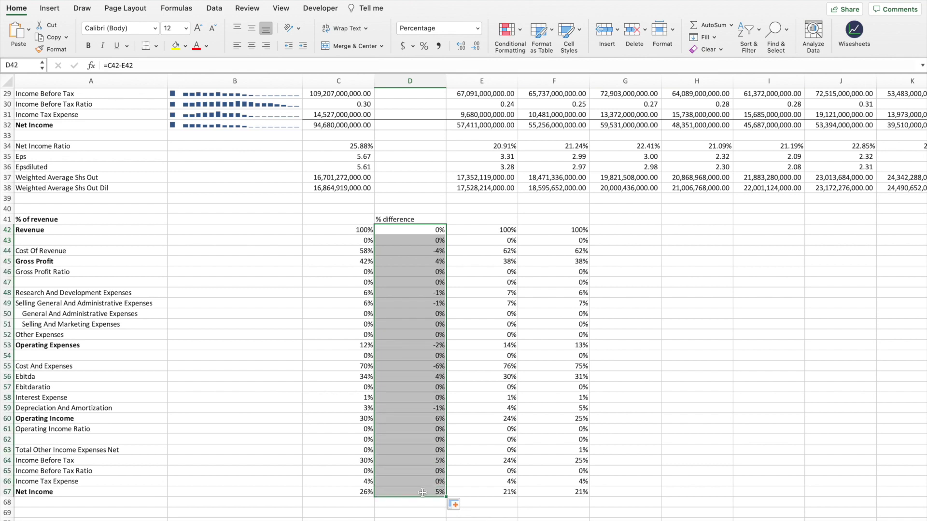
Step: Add a Greater Than 0 highlight rule with Green Fill with Dark Green Text
{"action": "left_click", "coordinate": [511, 35]}
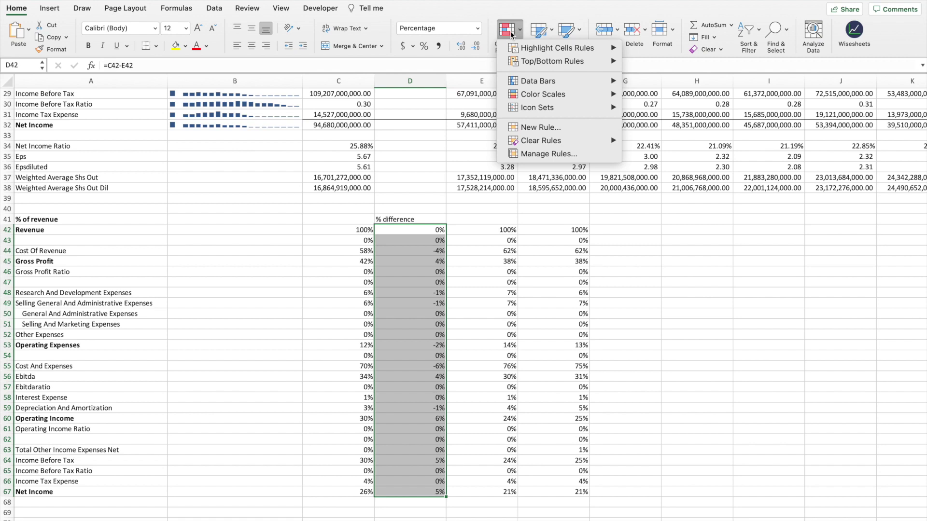
{"action": "mouse_move", "coordinate": [540, 51]}
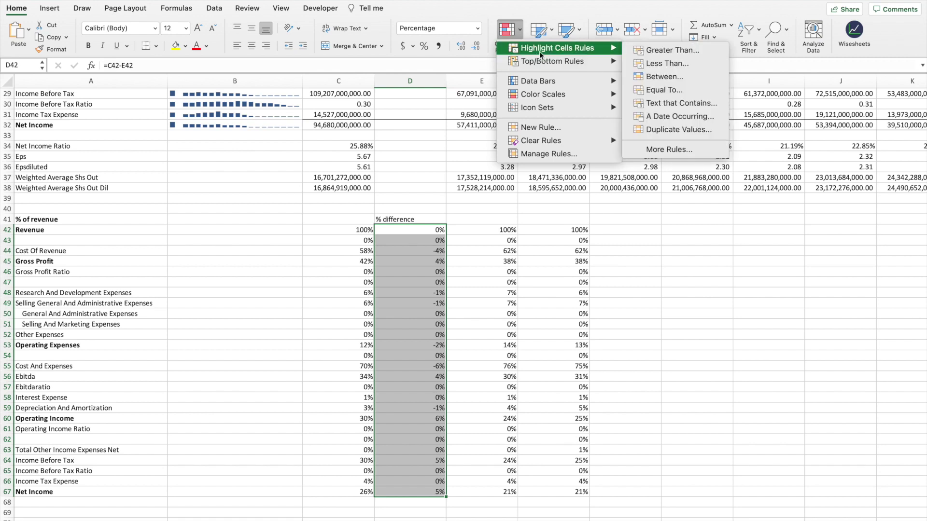
{"action": "left_click", "coordinate": [651, 51]}
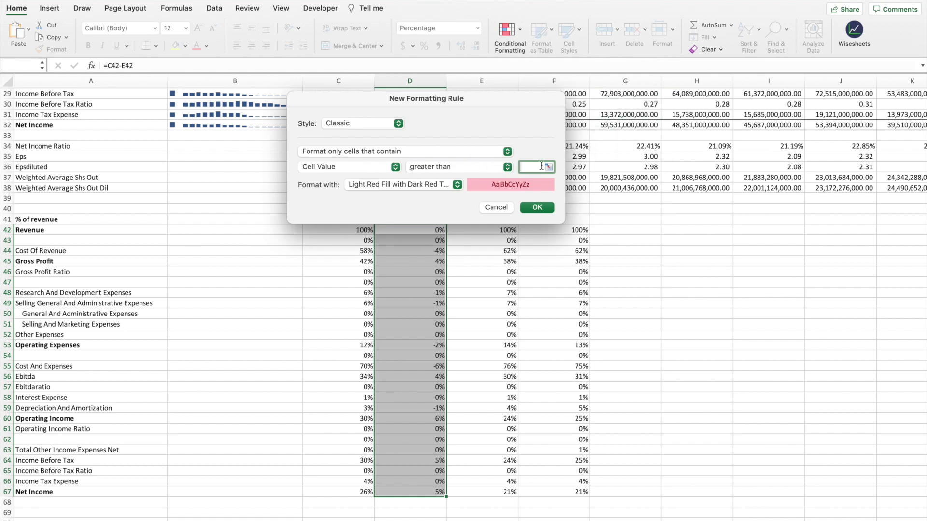
{"action": "type", "text": "0"}
{"action": "left_click", "coordinate": [441, 186]}
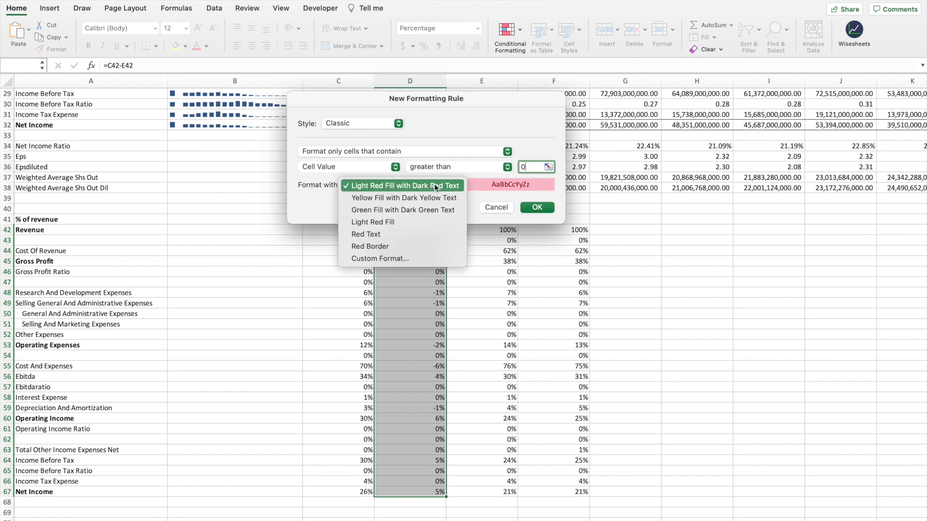
{"action": "left_click", "coordinate": [408, 210]}
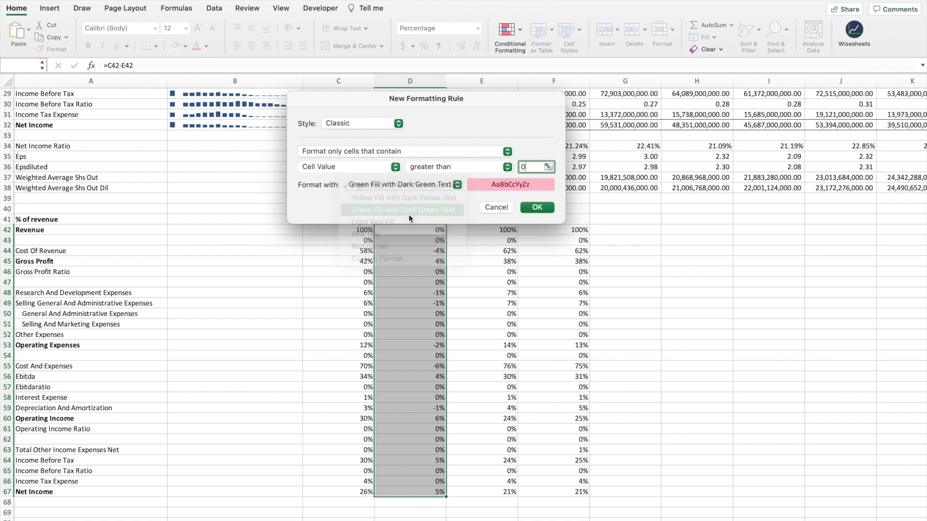
{"action": "left_click", "coordinate": [547, 210]}
Step: Add a Less Than 0 highlight rule with Light Red Fill with Dark Red Text, then return to the sheet top
{"action": "left_click", "coordinate": [514, 37]}
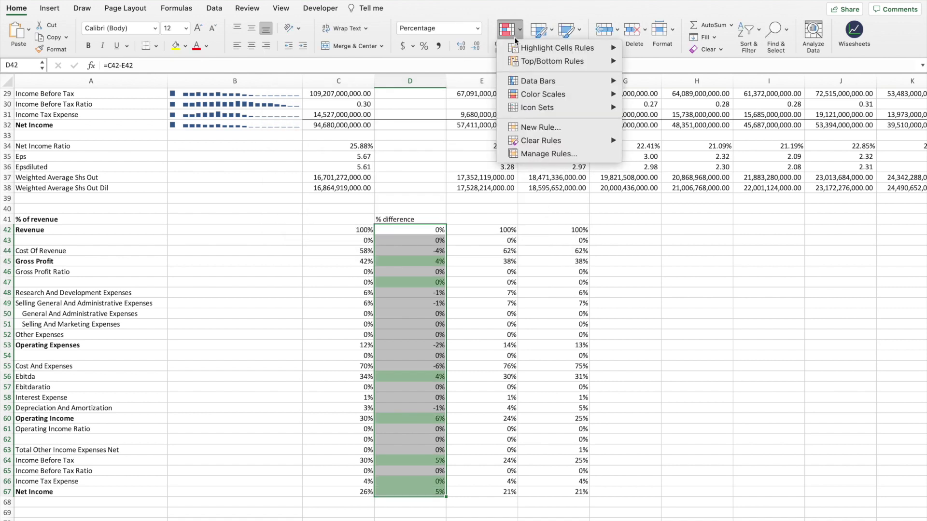
{"action": "mouse_move", "coordinate": [555, 48]}
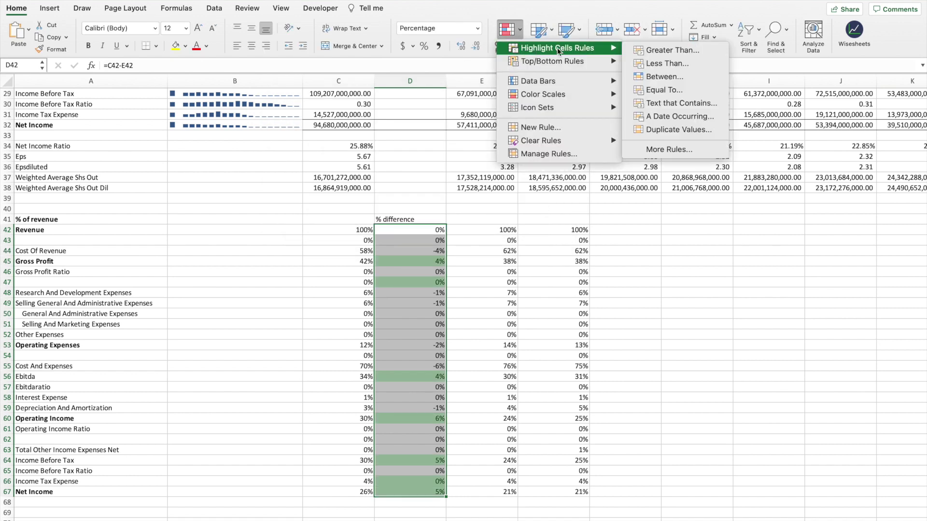
{"action": "left_click", "coordinate": [677, 66]}
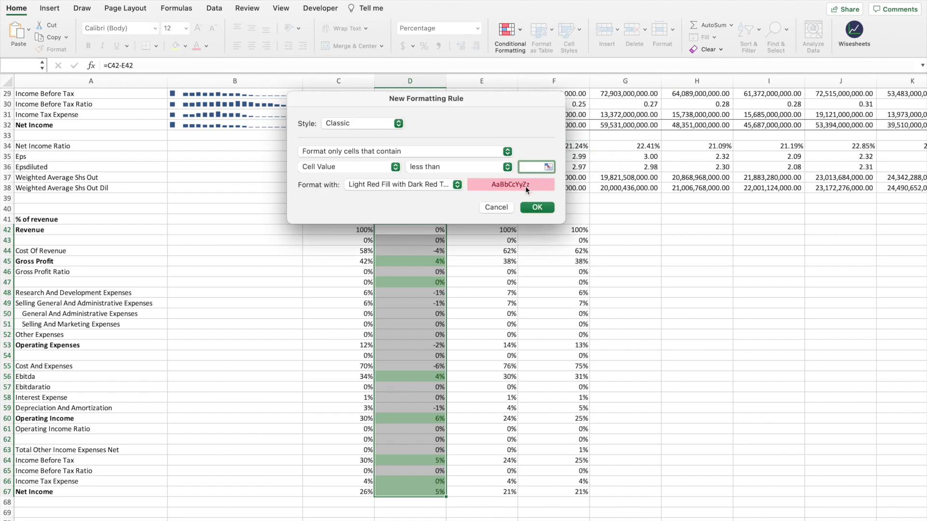
{"action": "type", "text": "0"}
{"action": "left_click", "coordinate": [539, 207]}
{"action": "left_click", "coordinate": [607, 269]}
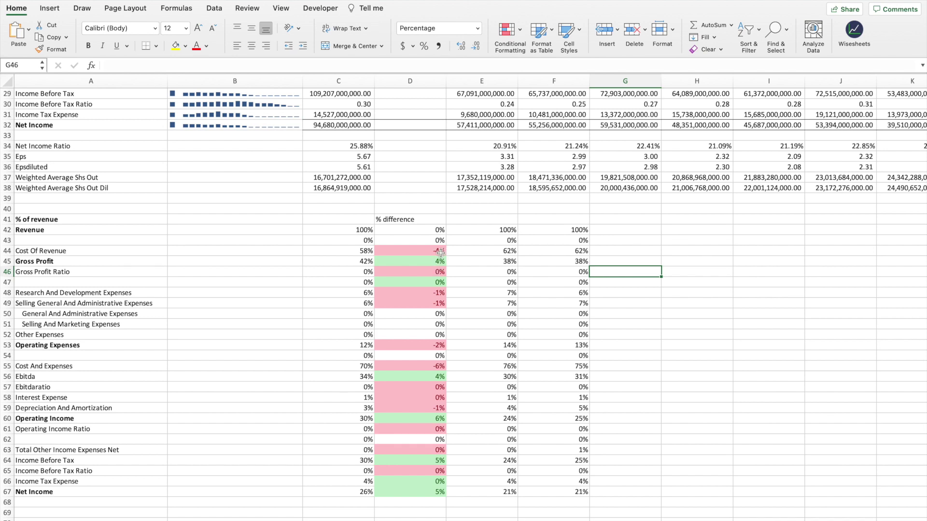
{"action": "key", "text": "ctrl+Home"}
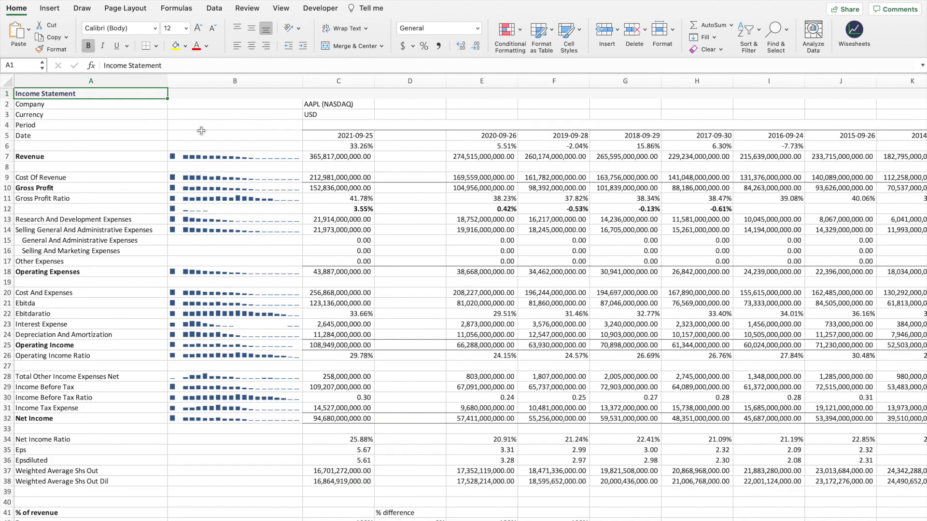